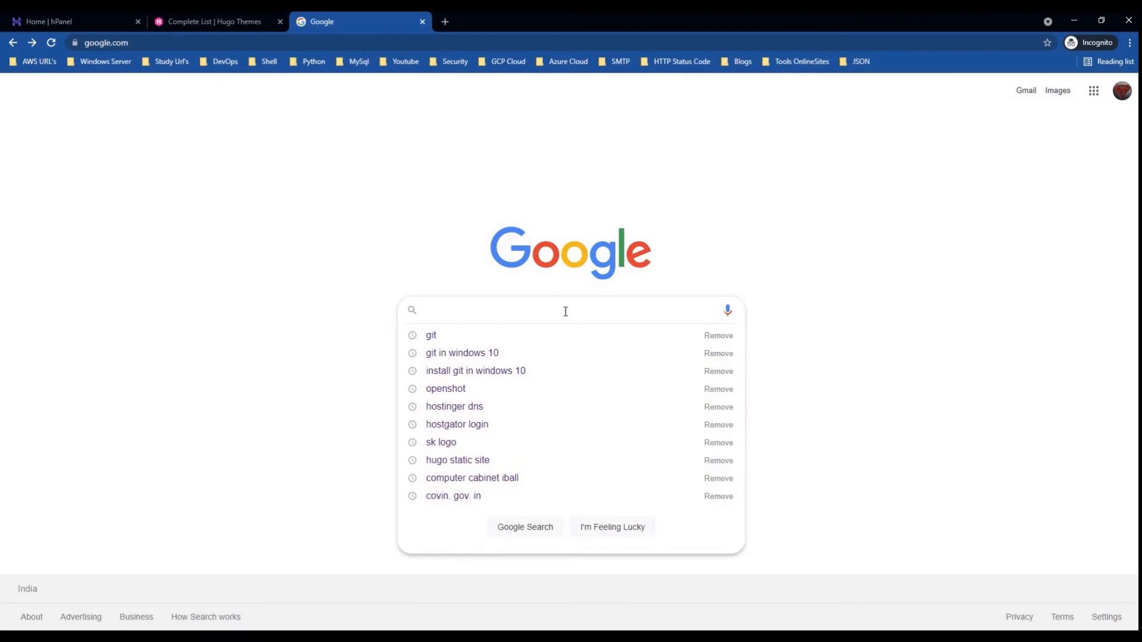
- Search Google for git and download Git 2.32.0 for Windows from the git-scm.com downloads page
{"action": "key", "text": "Return"}
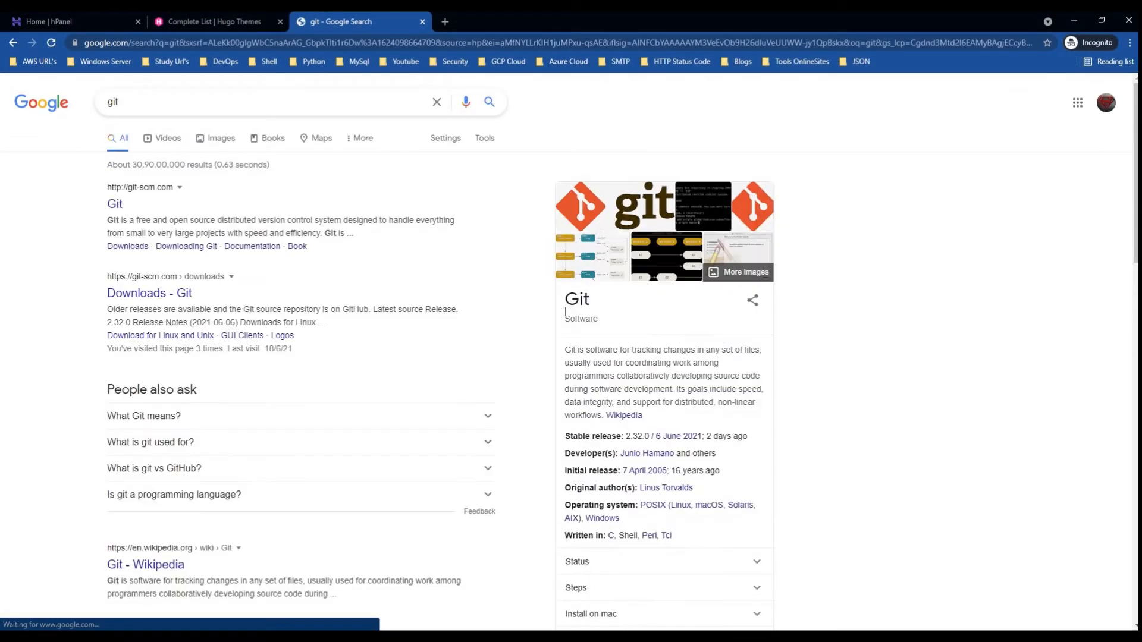
{"action": "left_click", "coordinate": [160, 294]}
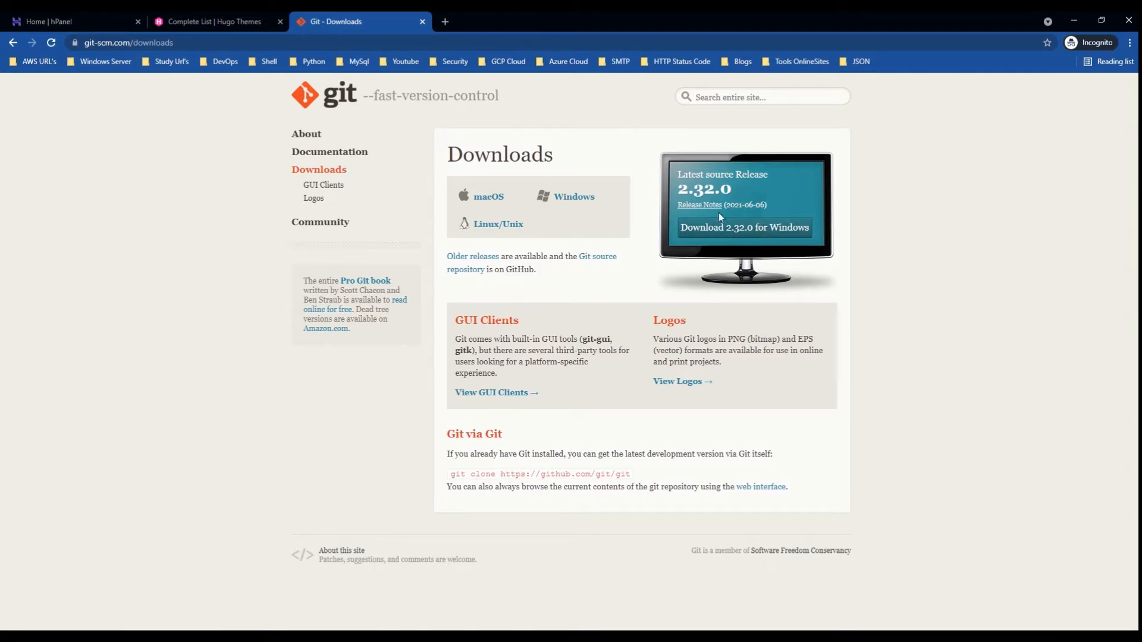
{"action": "left_click", "coordinate": [739, 234]}
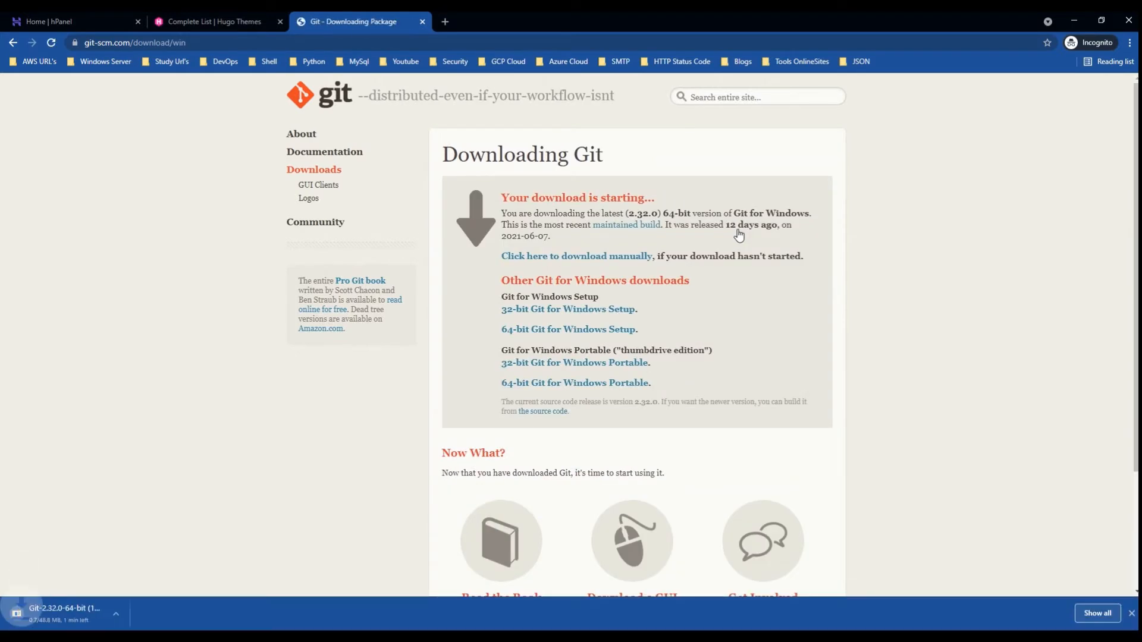
- Switch to the Downloads folder in File Explorer and launch the Git-2.32.0-64-bit installer
{"action": "mouse_move", "coordinate": [162, 636]}
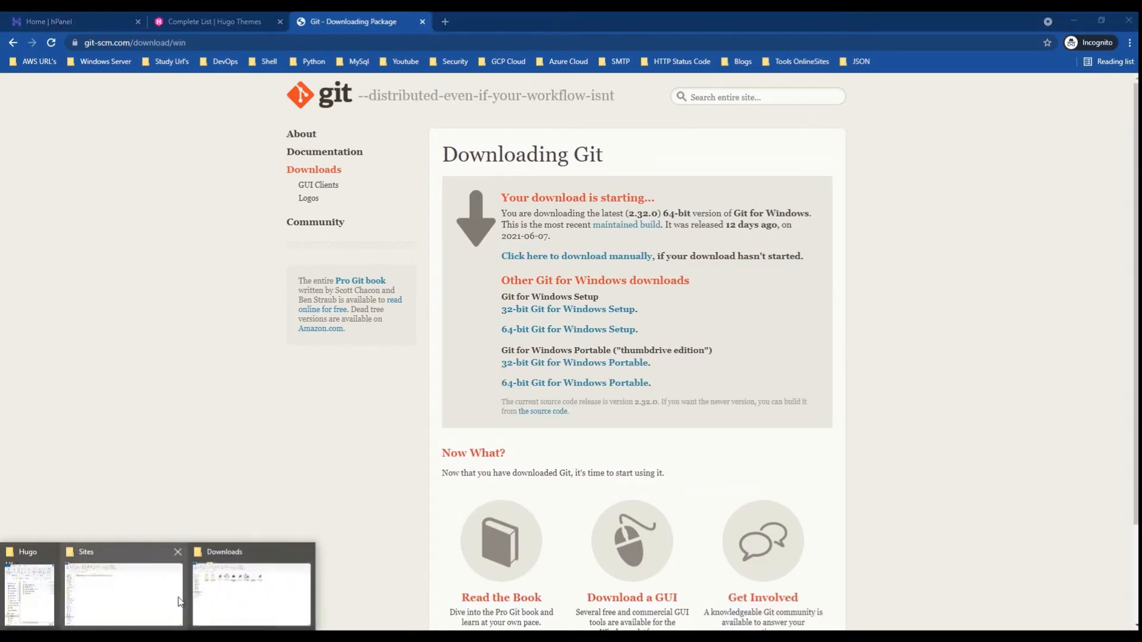
{"action": "left_click", "coordinate": [288, 586]}
{"action": "left_click", "coordinate": [332, 163]}
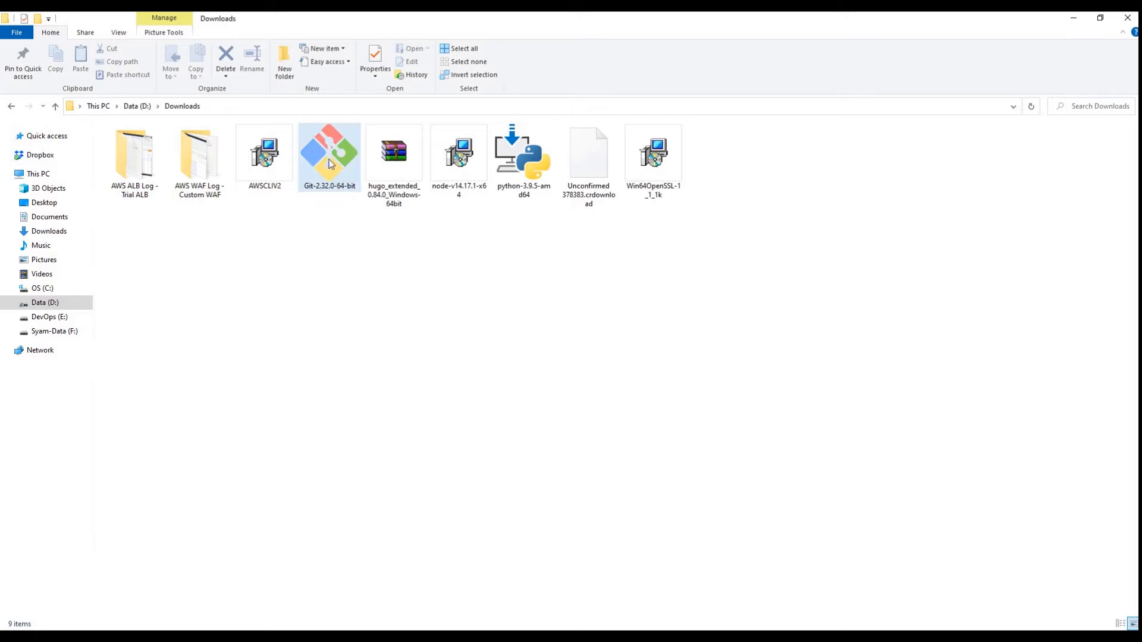
{"action": "double_click", "coordinate": [332, 164]}
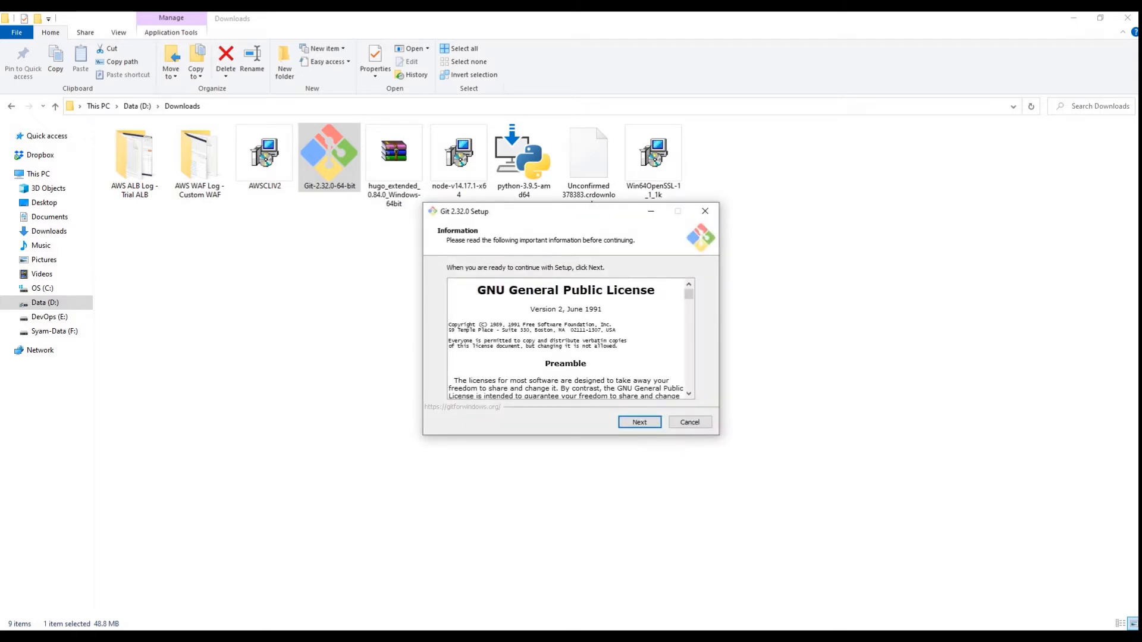
- Proceed past the licence, keeping the default destination C:\Program Files\Git, the default components and the Git Start Menu folder
{"action": "left_click", "coordinate": [638, 422]}
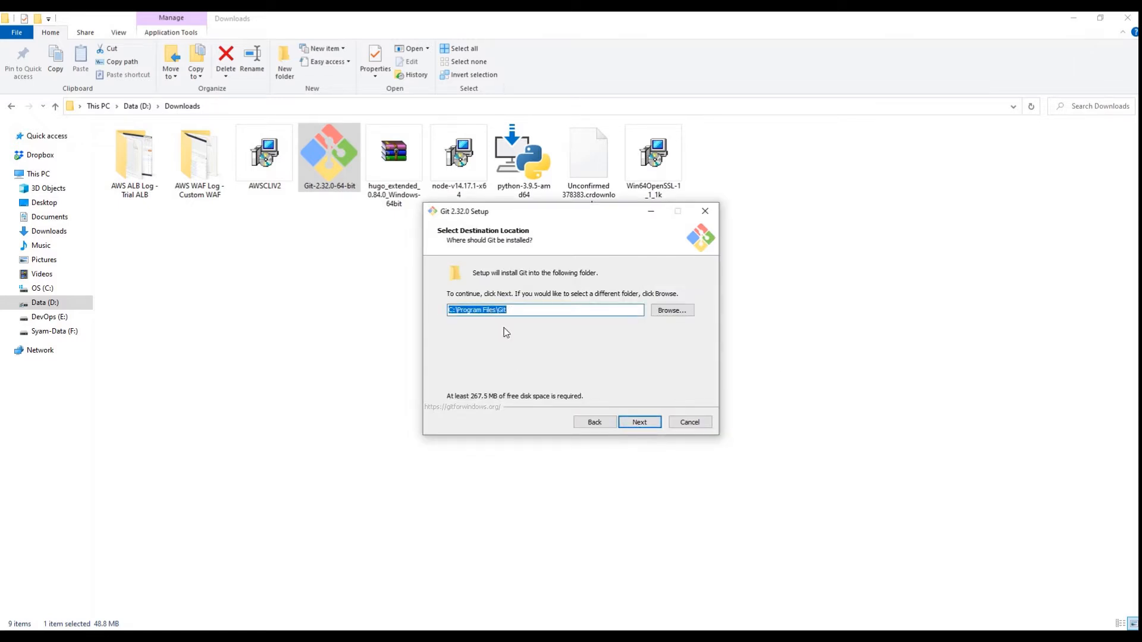
{"action": "left_click", "coordinate": [634, 424]}
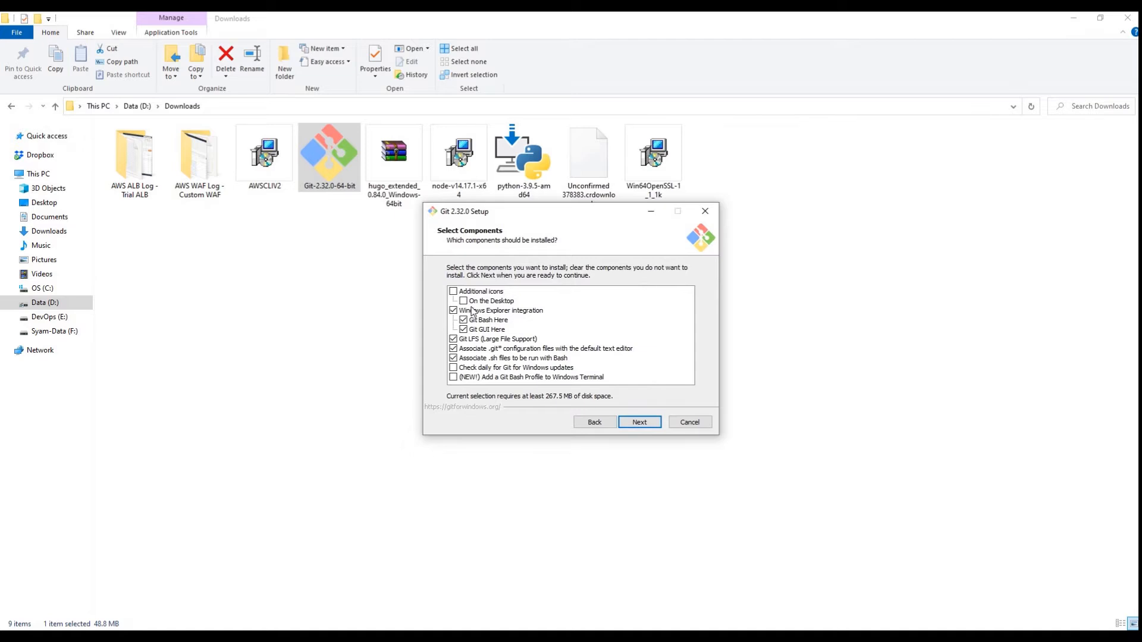
{"action": "left_click", "coordinate": [638, 423]}
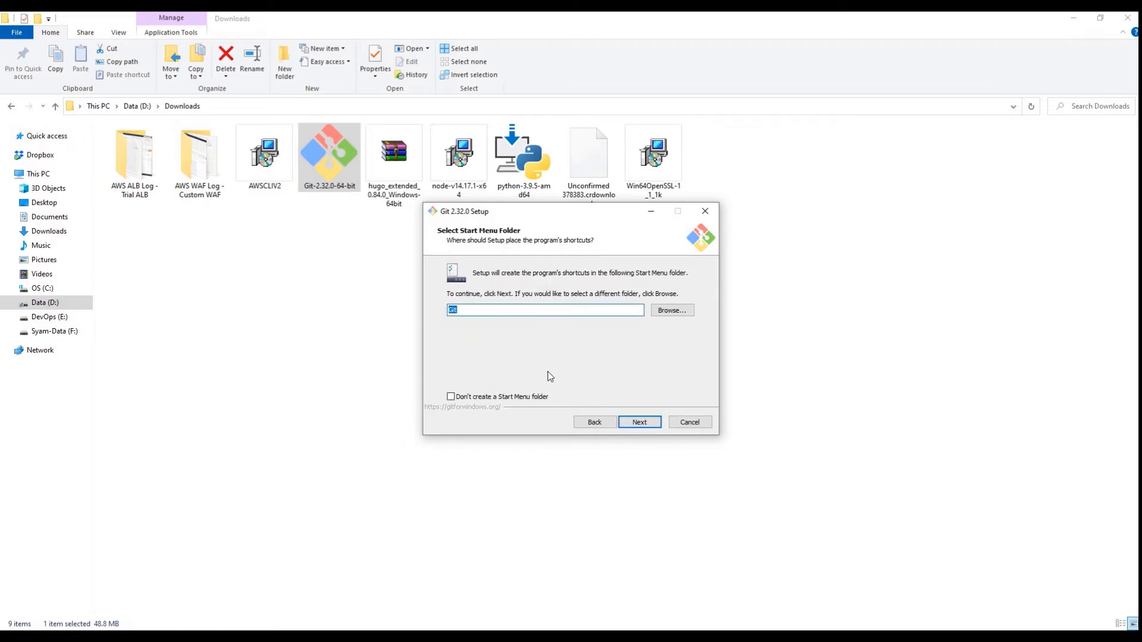
{"action": "left_click", "coordinate": [632, 423]}
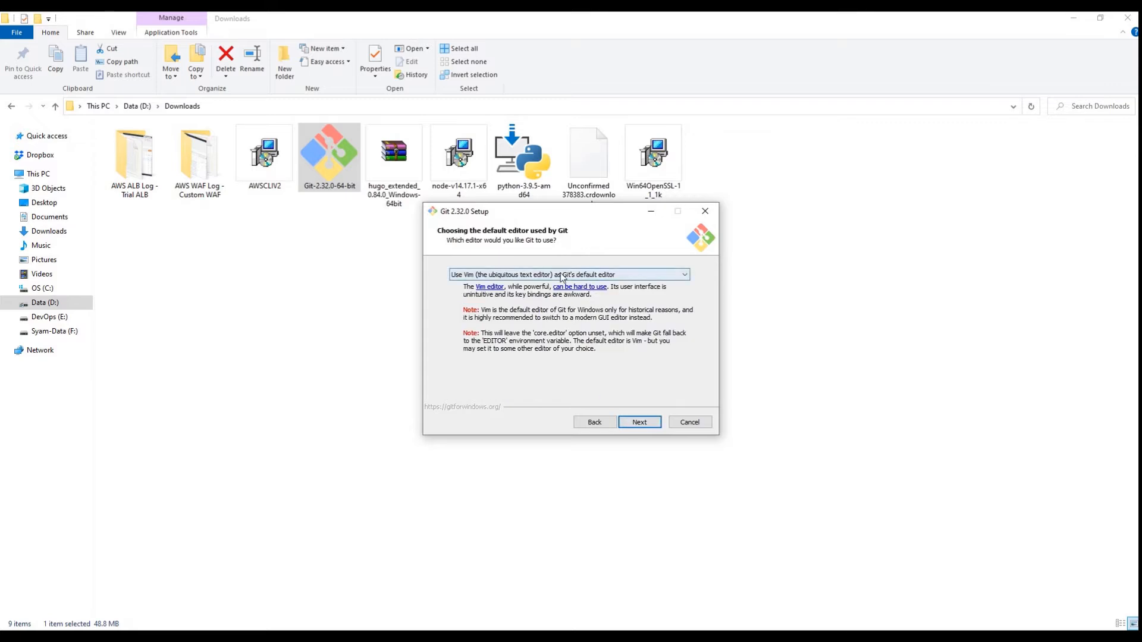
- Choose Notepad++ as Git's default editor and continue the setup
{"action": "left_click", "coordinate": [499, 276]}
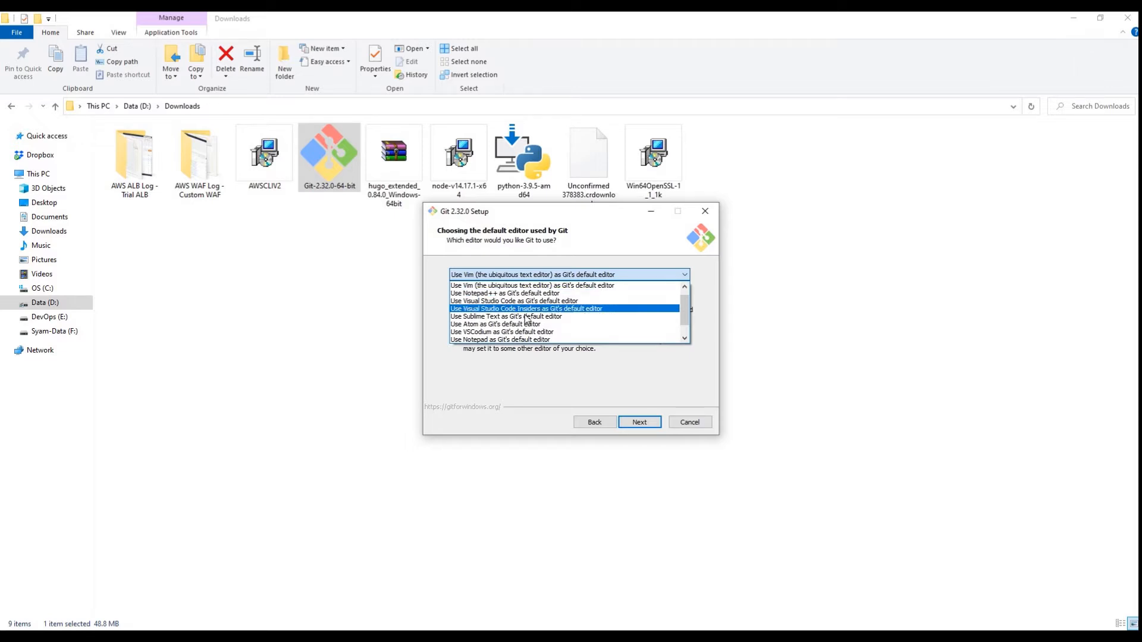
{"action": "left_click", "coordinate": [519, 294]}
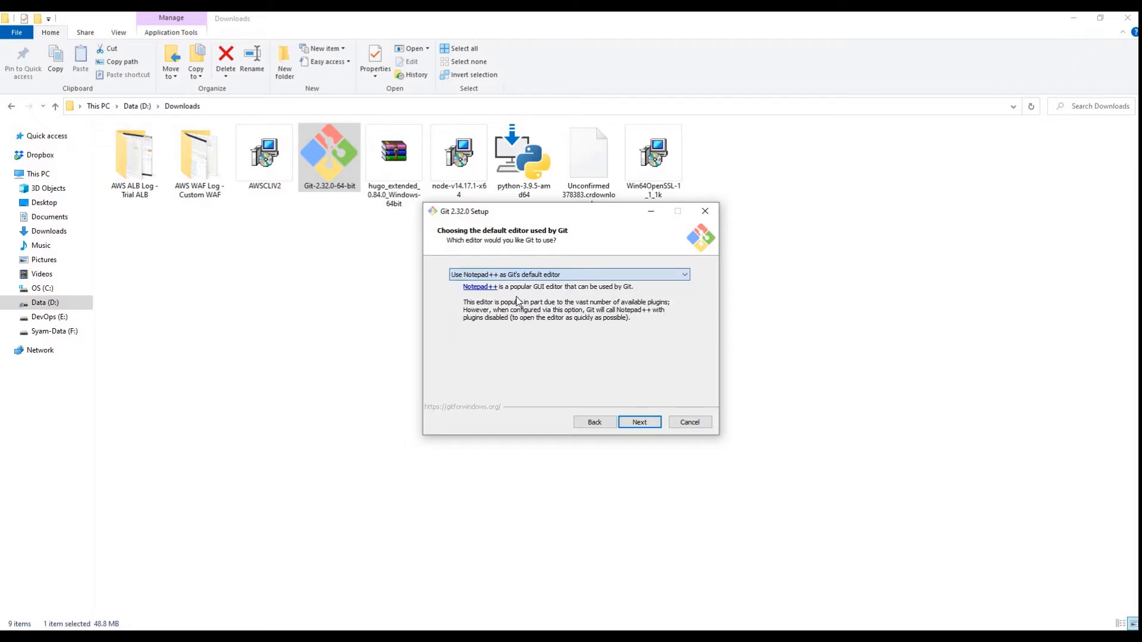
{"action": "left_click", "coordinate": [639, 427]}
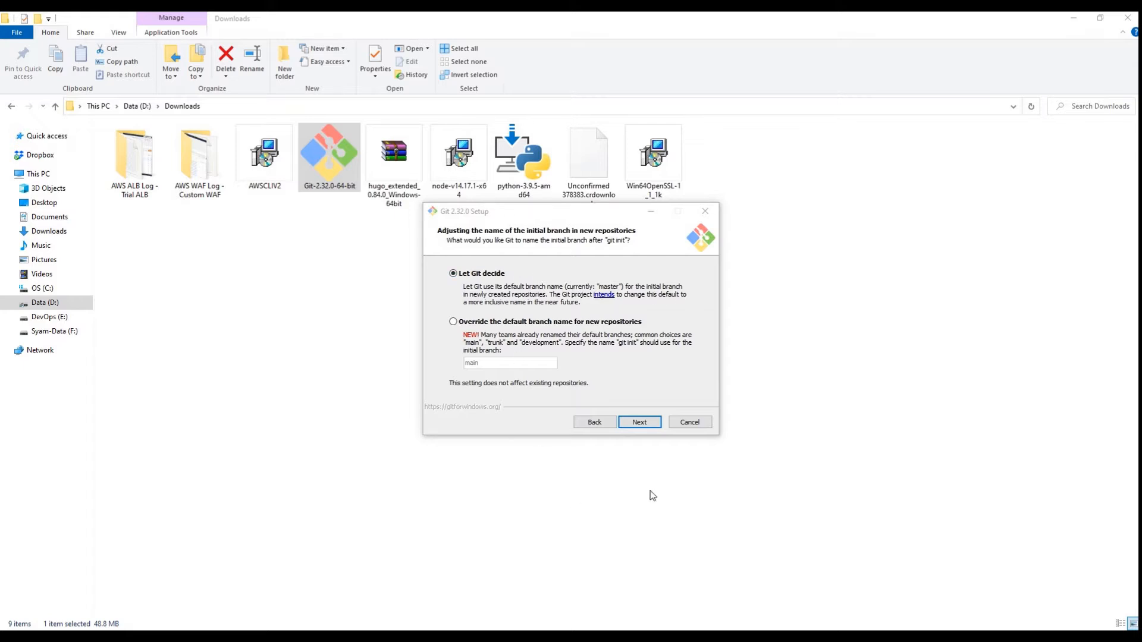
- Keep the setup defaults for initial branch name, PATH environment, OpenSSL library, Windows-style checkout line endings and MinTTY terminal
{"action": "left_click", "coordinate": [647, 426]}
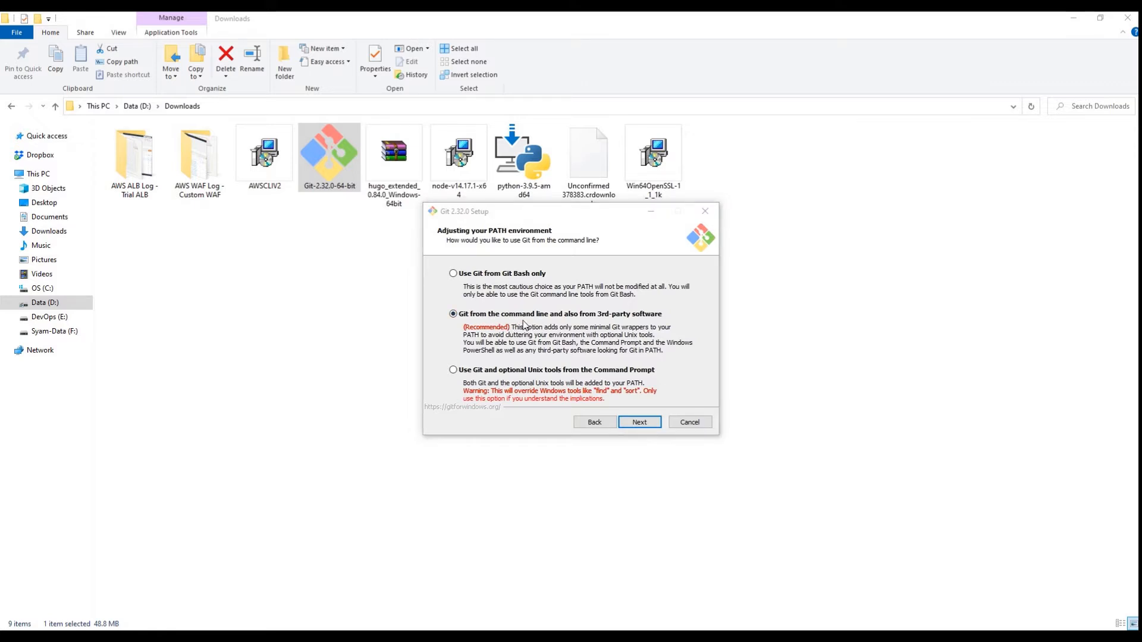
{"action": "left_click", "coordinate": [638, 422]}
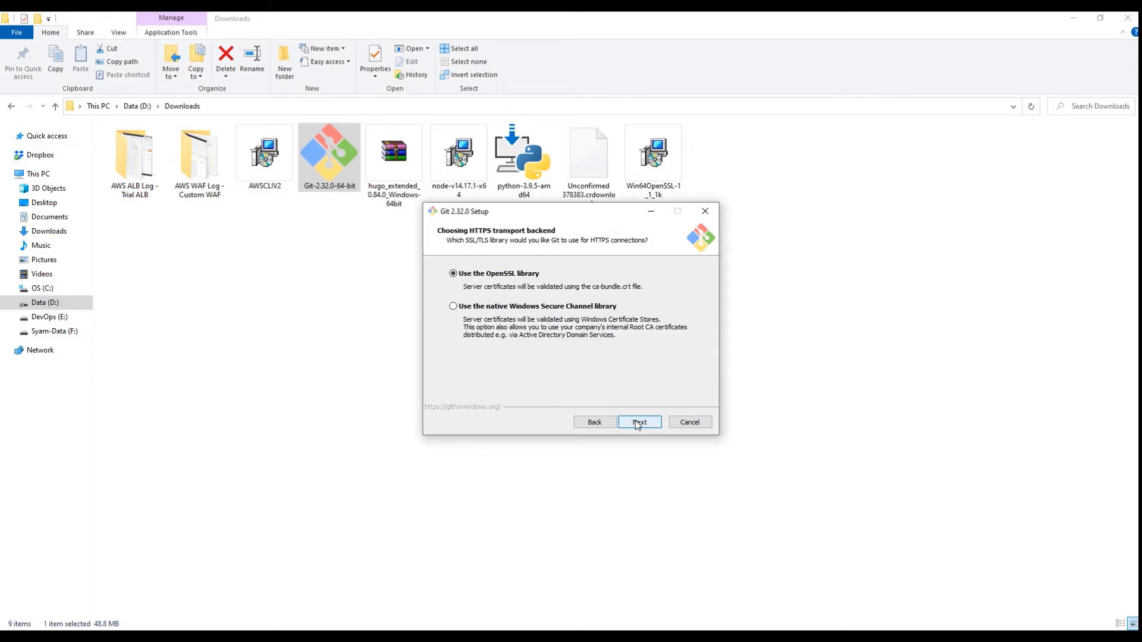
{"action": "left_click", "coordinate": [638, 422]}
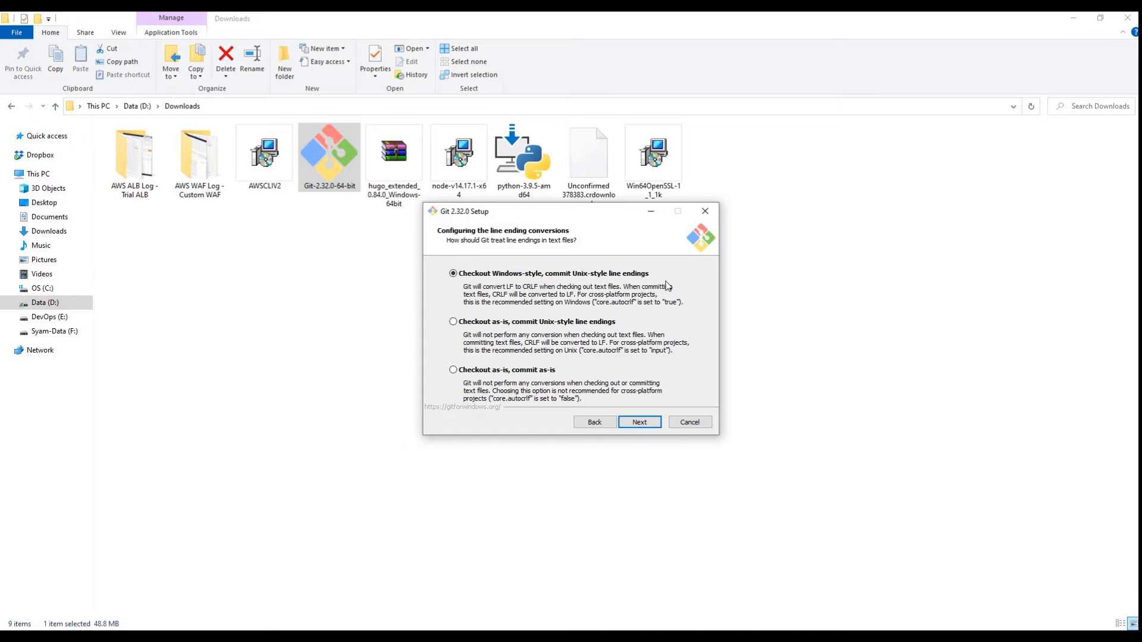
{"action": "left_click", "coordinate": [648, 427]}
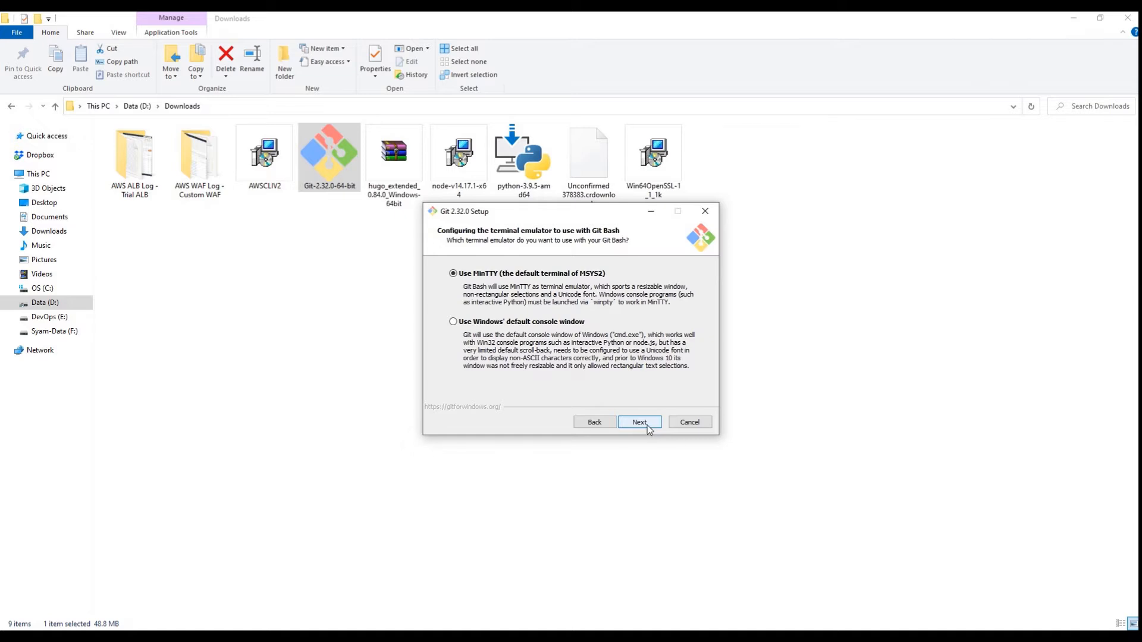
{"action": "left_click", "coordinate": [648, 424]}
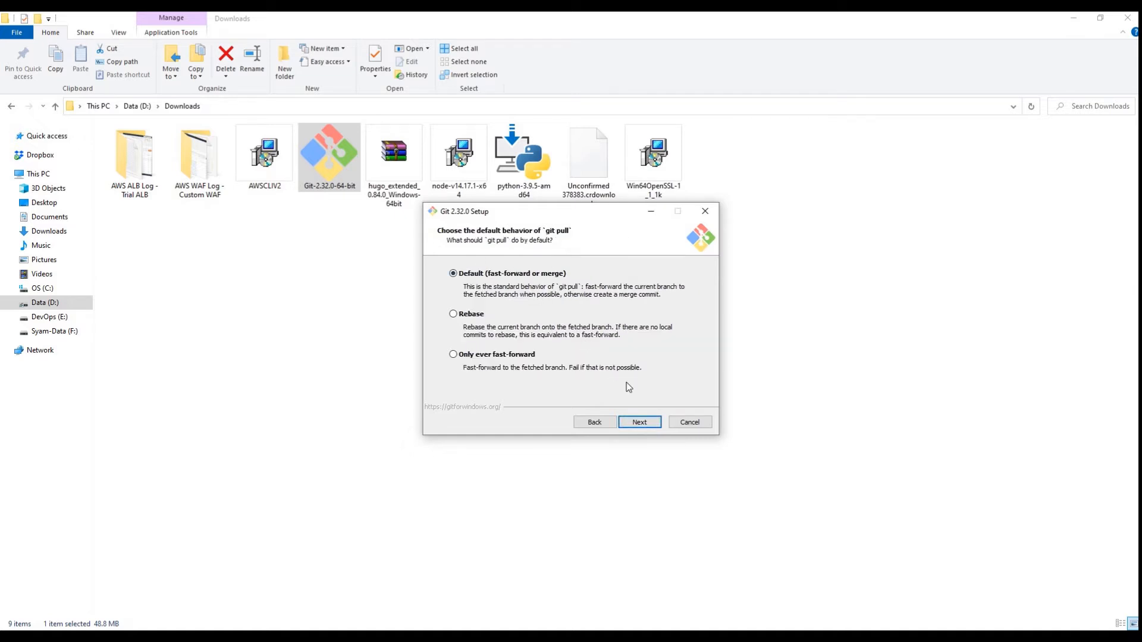
- Keep the default git pull behavior, Git Credential Manager Core, and file system caching enabled
{"action": "left_click", "coordinate": [640, 423]}
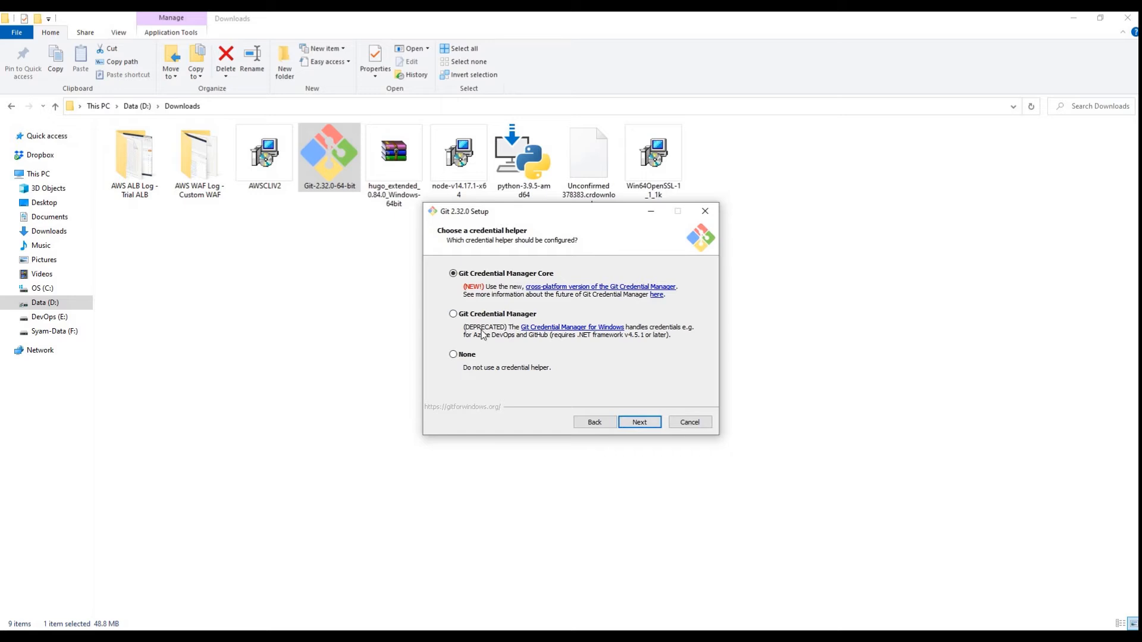
{"action": "left_click", "coordinate": [640, 423]}
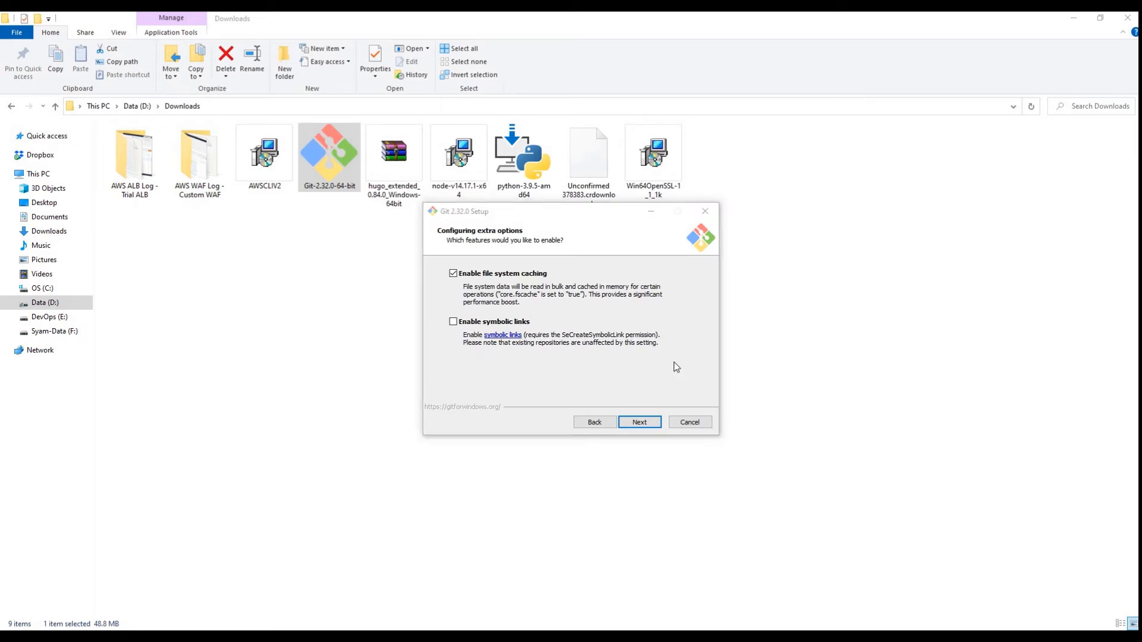
{"action": "left_click", "coordinate": [641, 423]}
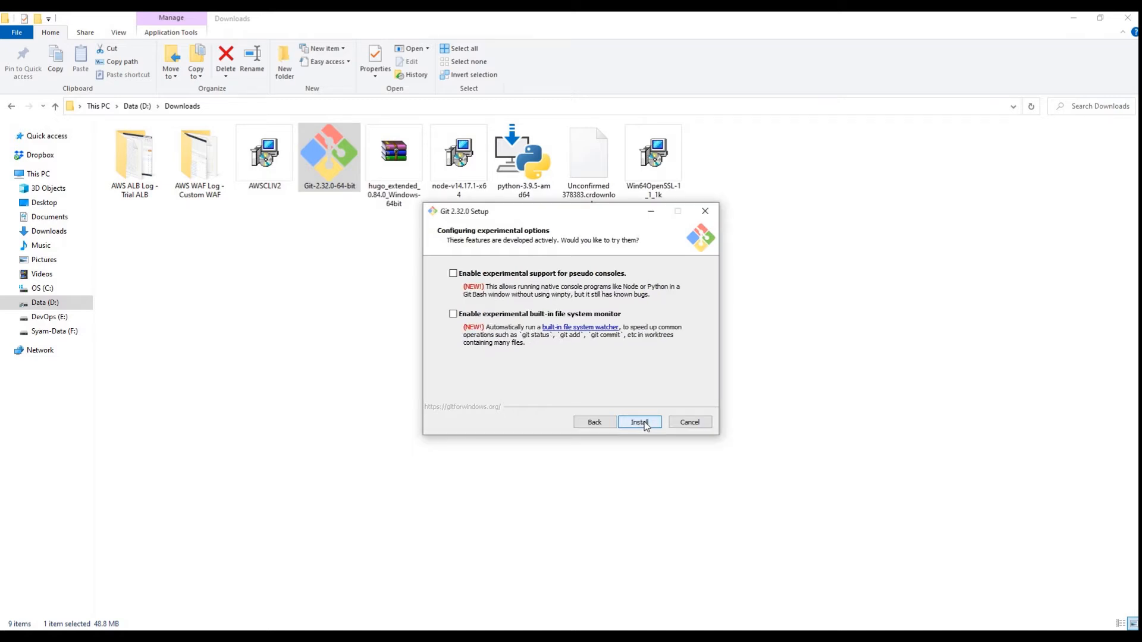
- Install Git without experimental options and finish the setup wizard with View Release Notes turned off
{"action": "left_click", "coordinate": [644, 423]}
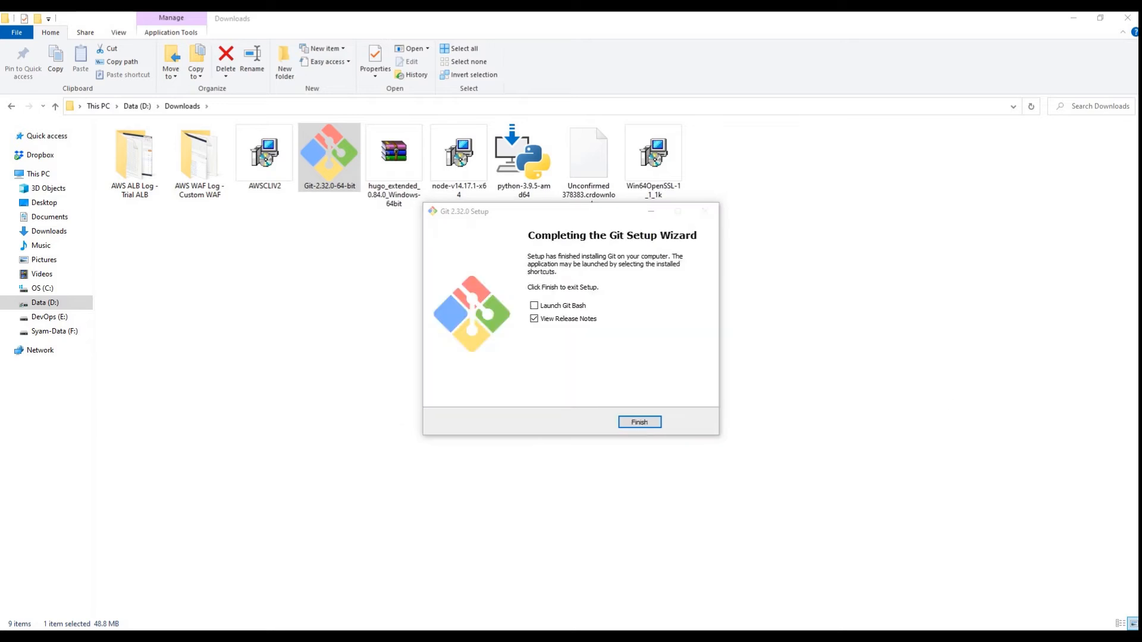
{"action": "left_click", "coordinate": [534, 320]}
{"action": "left_click", "coordinate": [640, 421]}
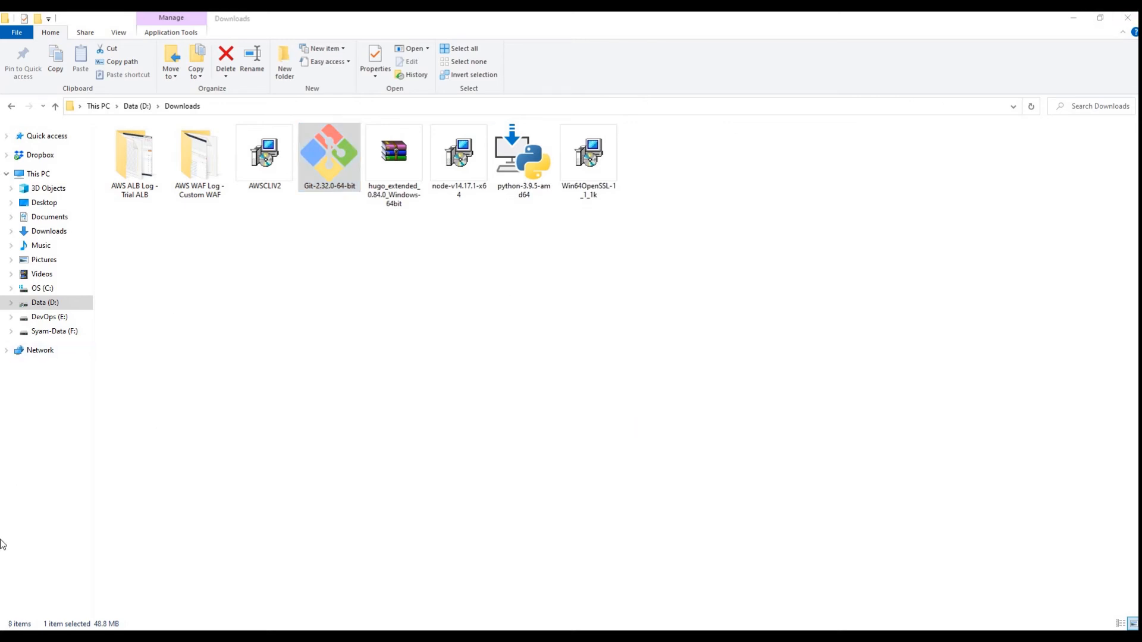
- Open Git GUI from a Windows search for git, view its Create New Repository form, and close it
{"action": "key", "text": "super"}
{"action": "type", "text": "git"}
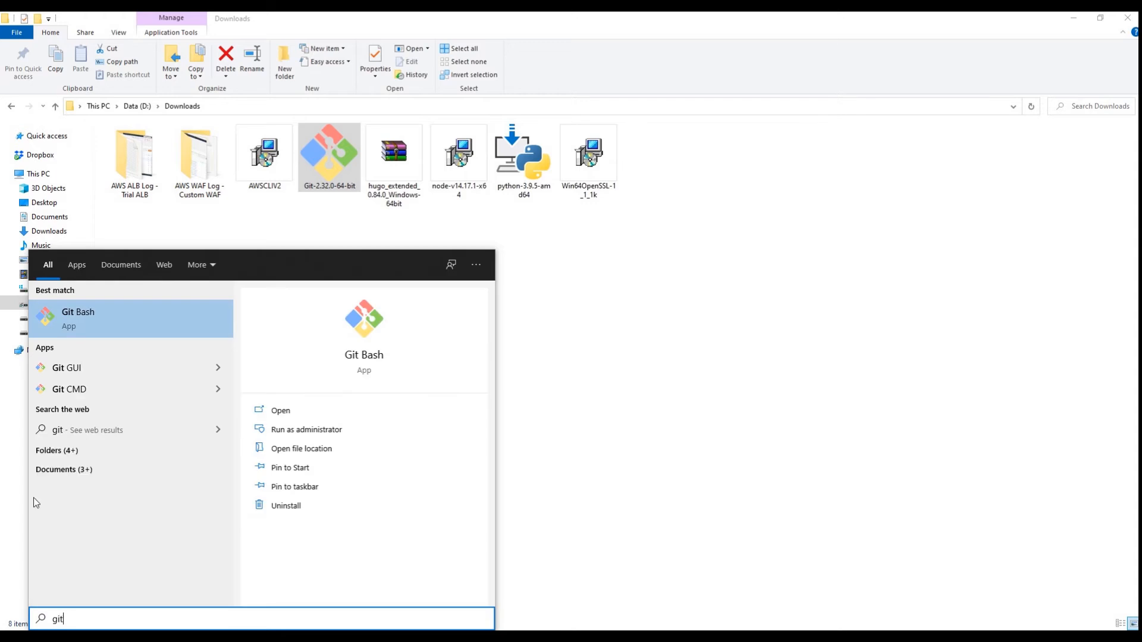
{"action": "right_click", "coordinate": [108, 362]}
{"action": "left_click", "coordinate": [66, 370]}
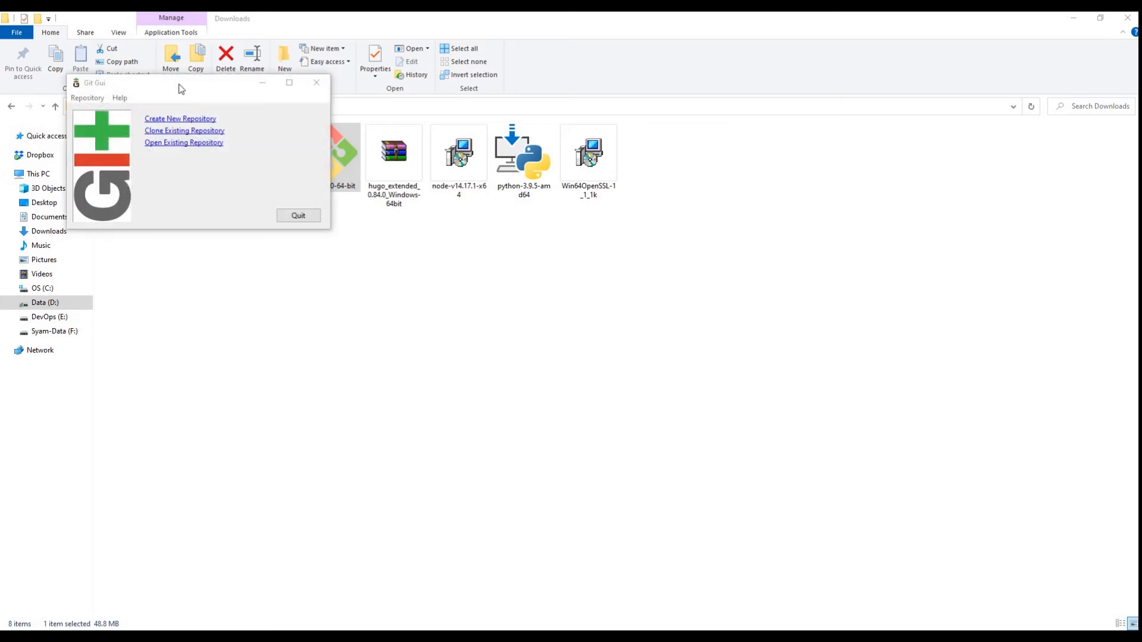
{"action": "left_click", "coordinate": [445, 289]}
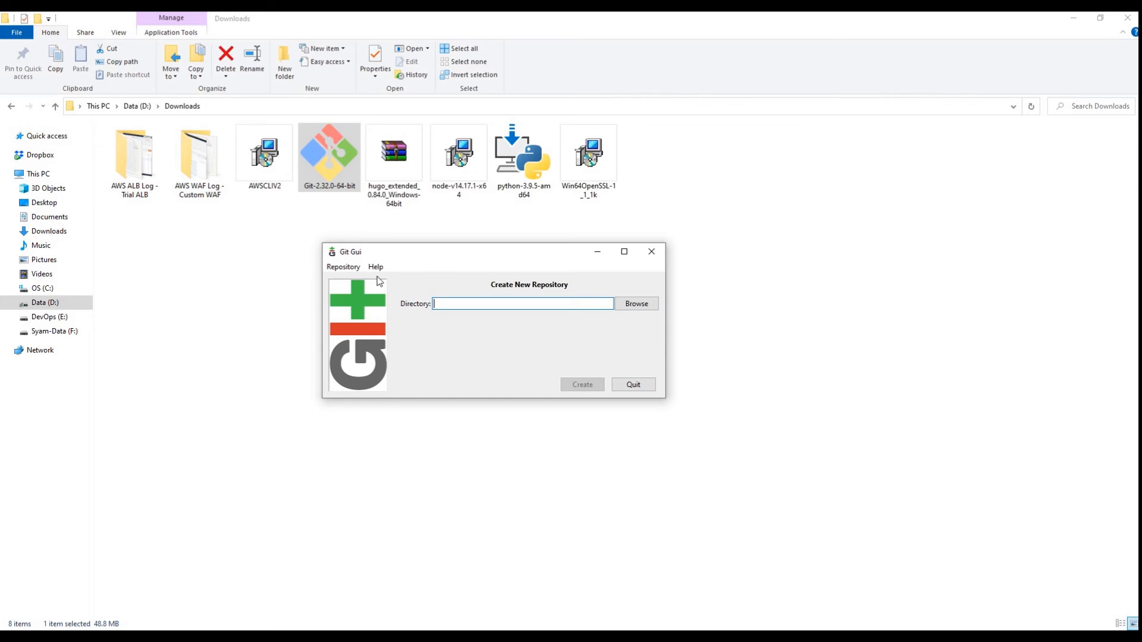
{"action": "left_click", "coordinate": [652, 252]}
- Open Git Bash in an enlarged window, check the installed version with git --version, and close it
{"action": "key", "text": "super"}
{"action": "type", "text": "git"}
{"action": "key", "text": "Return"}
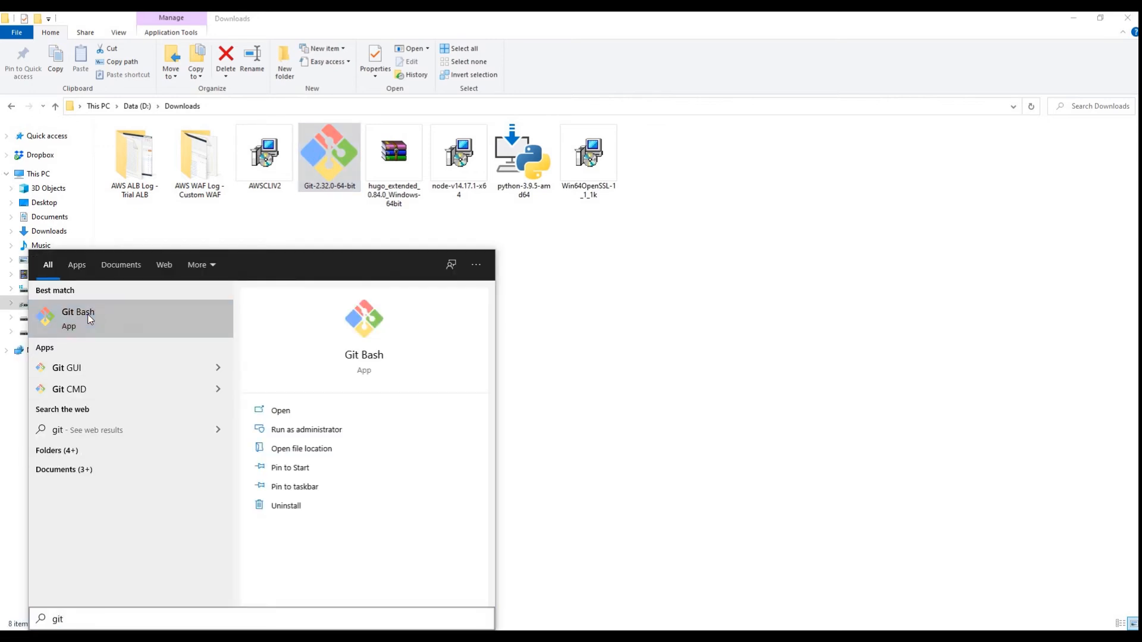
{"action": "left_click_drag", "start_coordinate": [255, 100], "coordinate": [353, 291]}
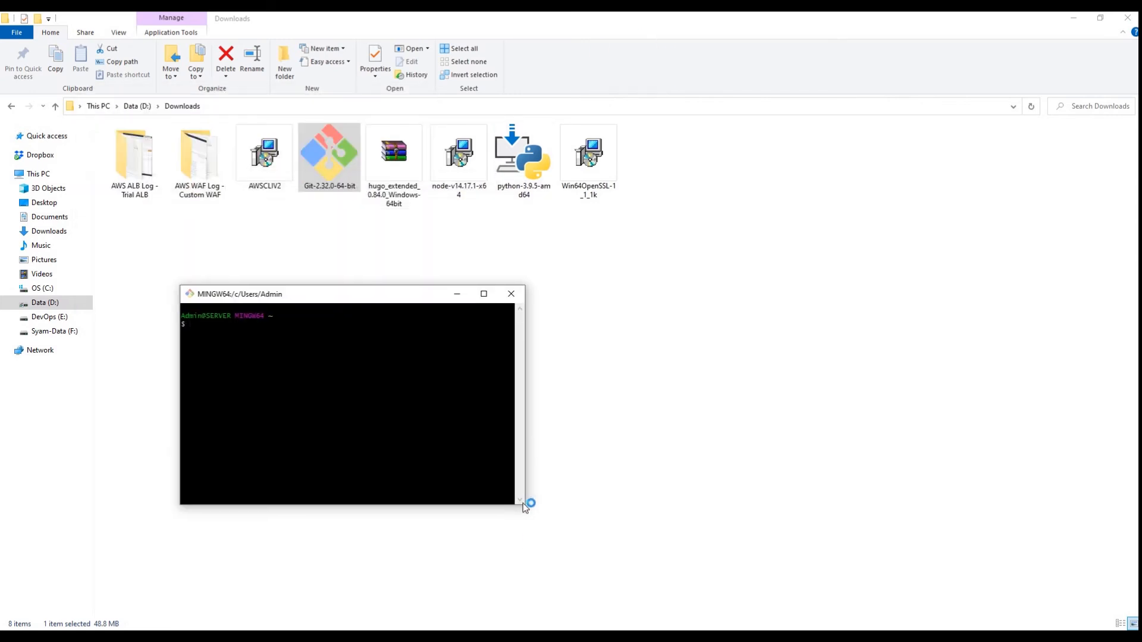
{"action": "left_click_drag", "start_coordinate": [521, 503], "coordinate": [710, 545]}
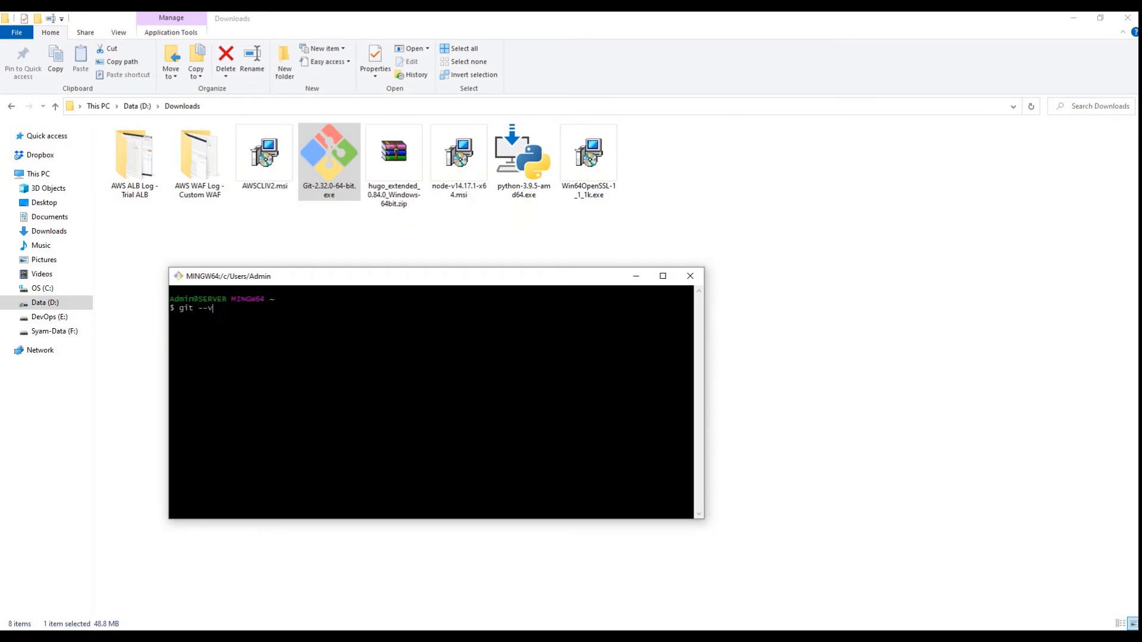
{"action": "key", "text": "Return"}
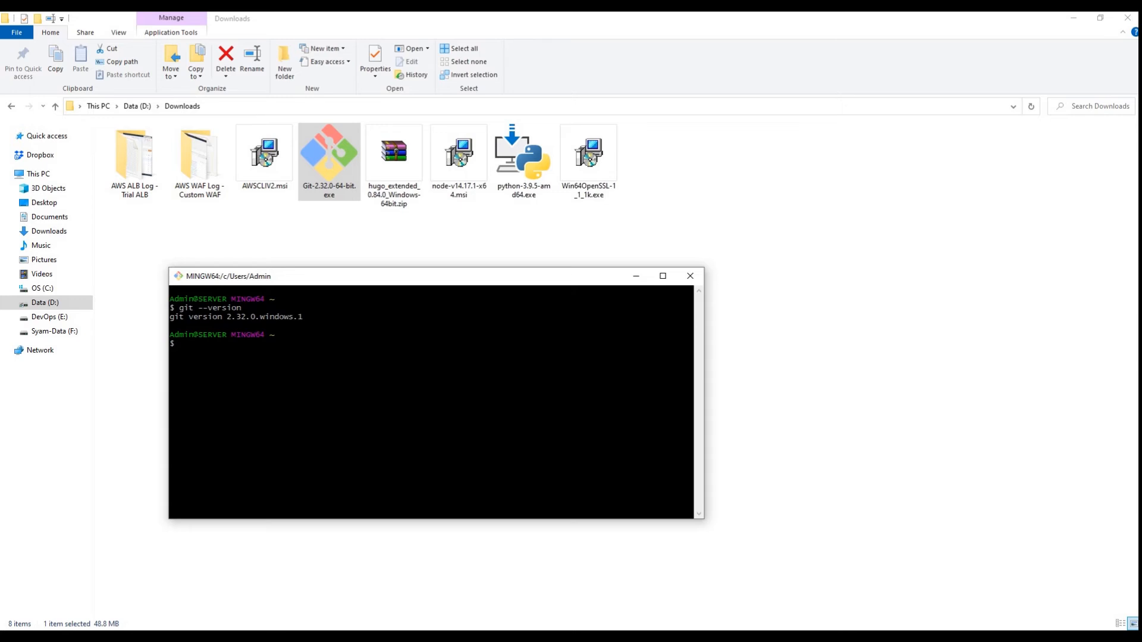
{"action": "left_click", "coordinate": [691, 276]}
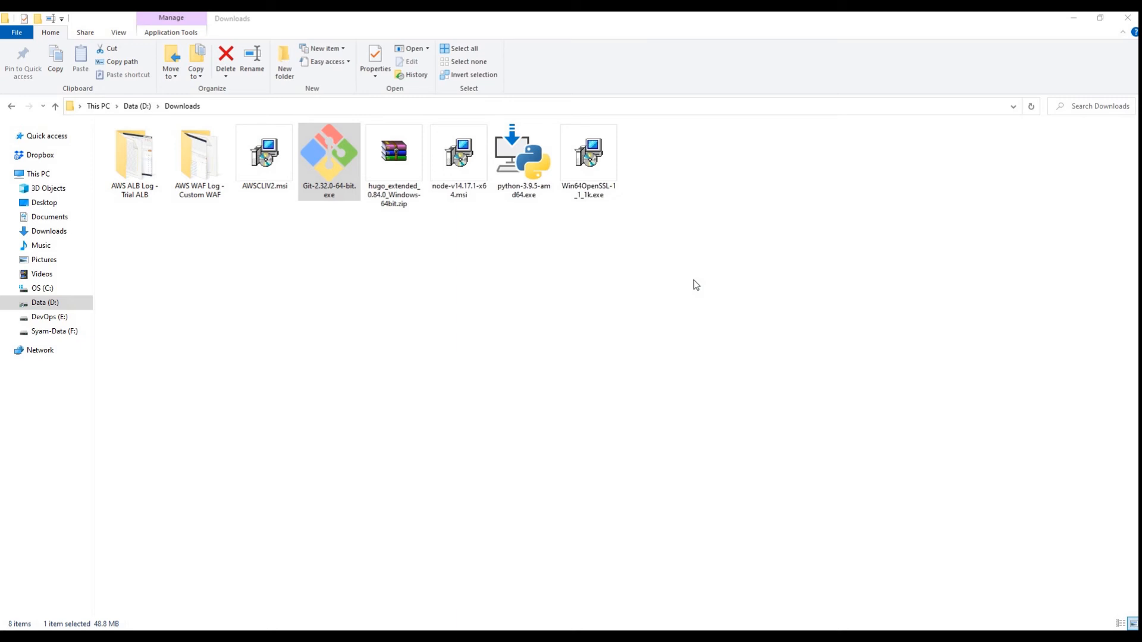
- Create a new folder named Project in the Downloads folder
{"action": "key", "text": "ctrl+shift+n"}
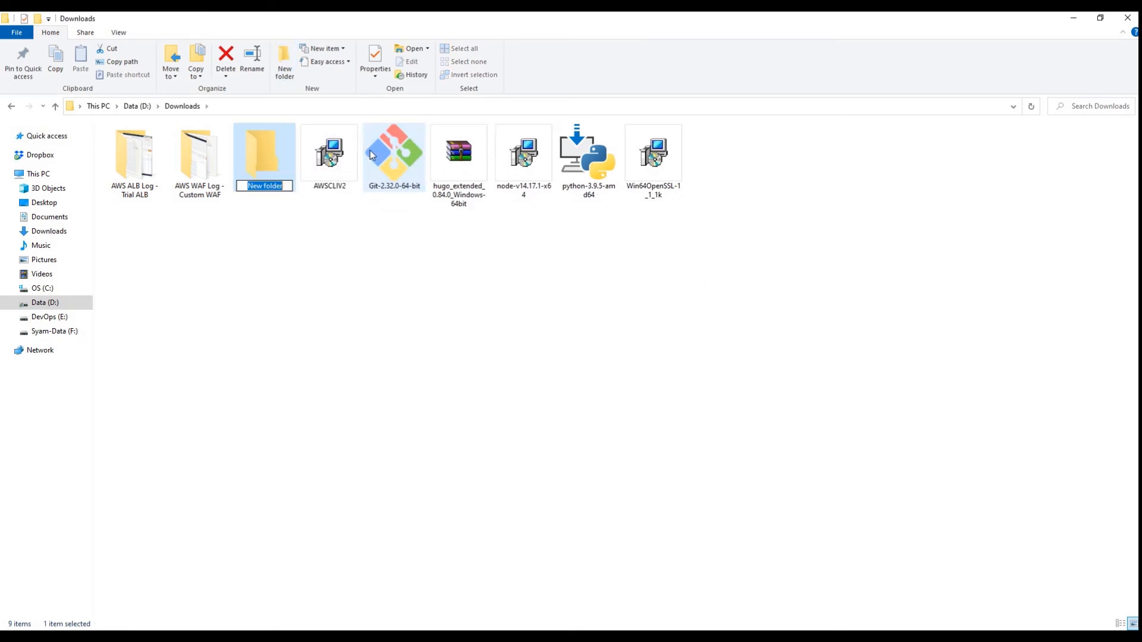
{"action": "type", "text": "Project"}
{"action": "key", "text": "Return"}
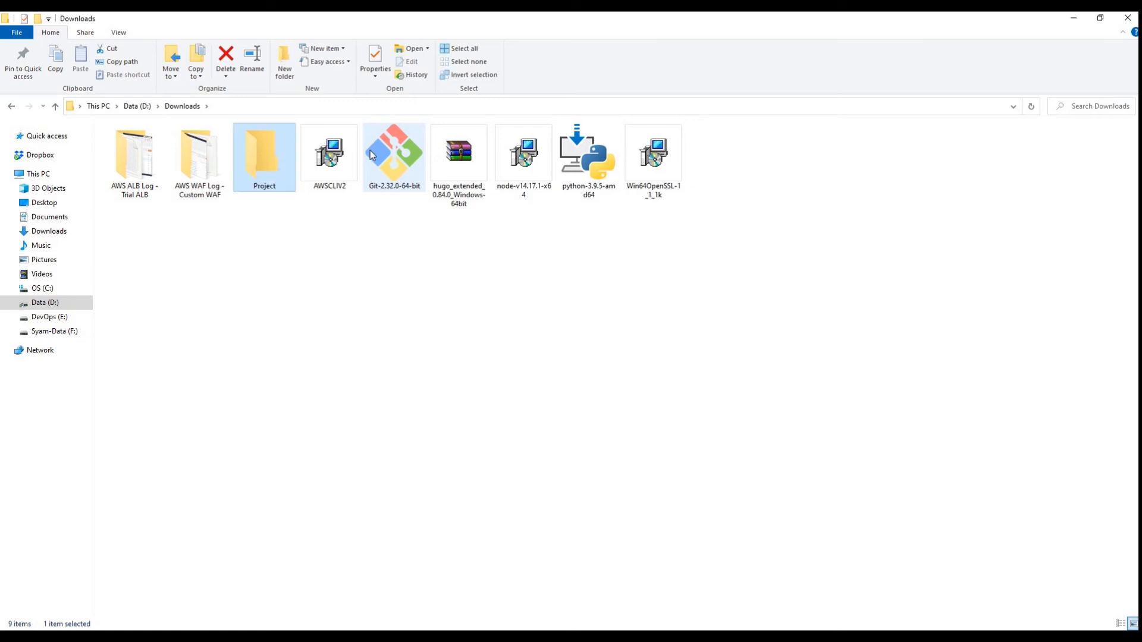
- Open the Project folder and start Git Bash in that location
{"action": "key", "text": "Return"}
{"action": "right_click", "coordinate": [228, 250]}
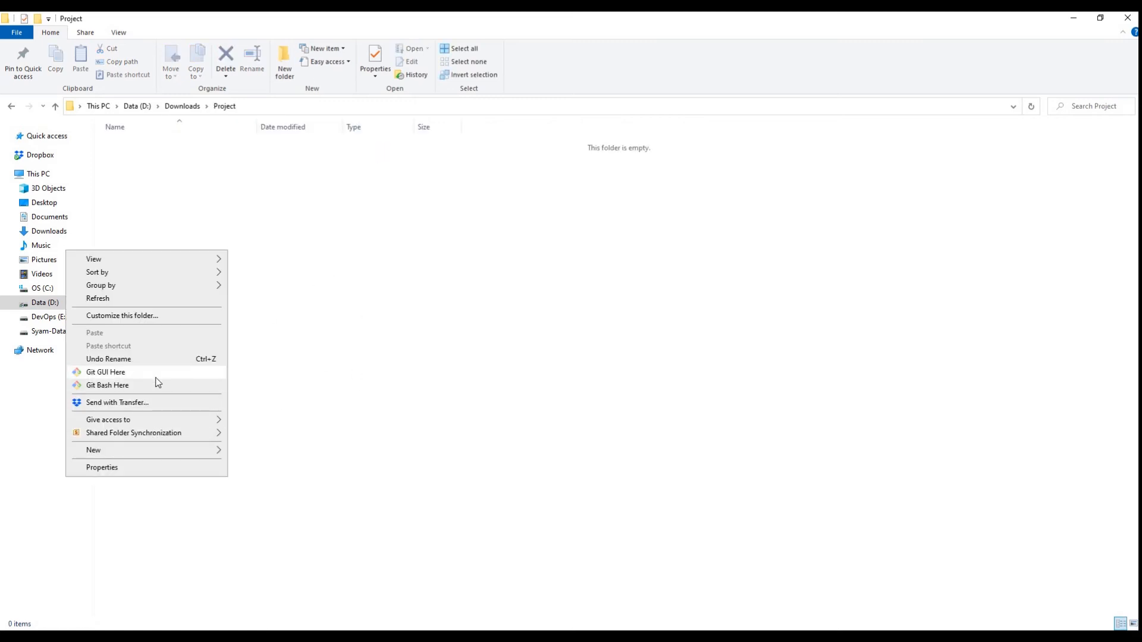
{"action": "left_click", "coordinate": [107, 385]}
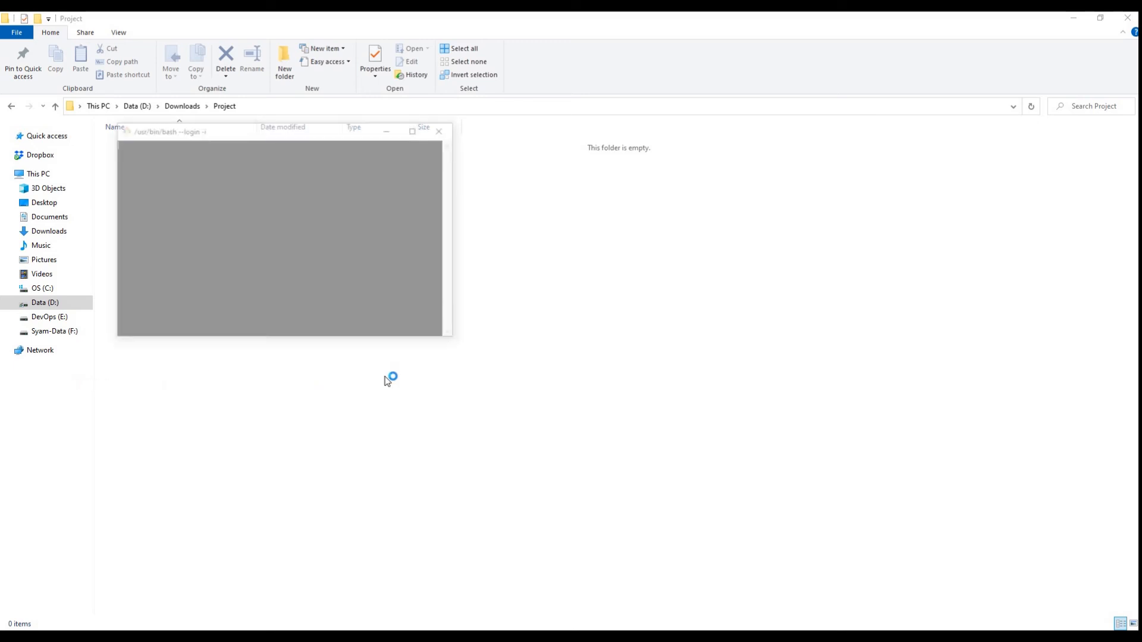
- Enlarge the Git Bash window and move it slightly lower over the Project folder
{"action": "left_click_drag", "start_coordinate": [455, 342], "coordinate": [769, 440]}
{"action": "left_click_drag", "start_coordinate": [492, 137], "coordinate": [486, 182]}
{"action": "left_click", "coordinate": [517, 322]}
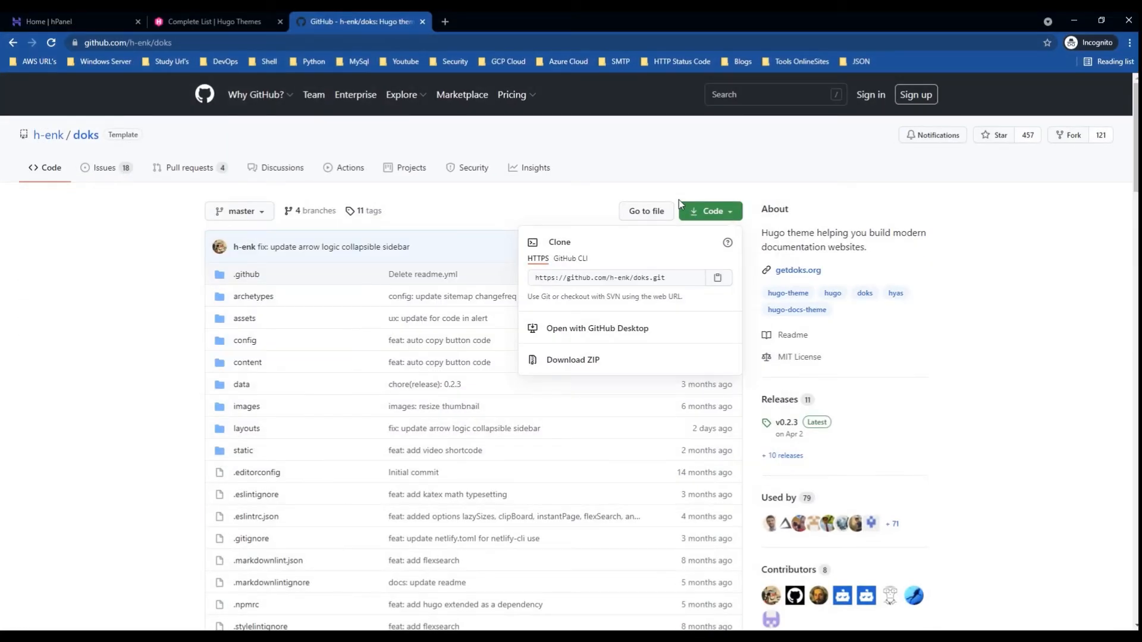
- Switch to the browser and copy the HTTPS clone URL of the h-enk/doks repository on GitHub
{"action": "left_click", "coordinate": [625, 165]}
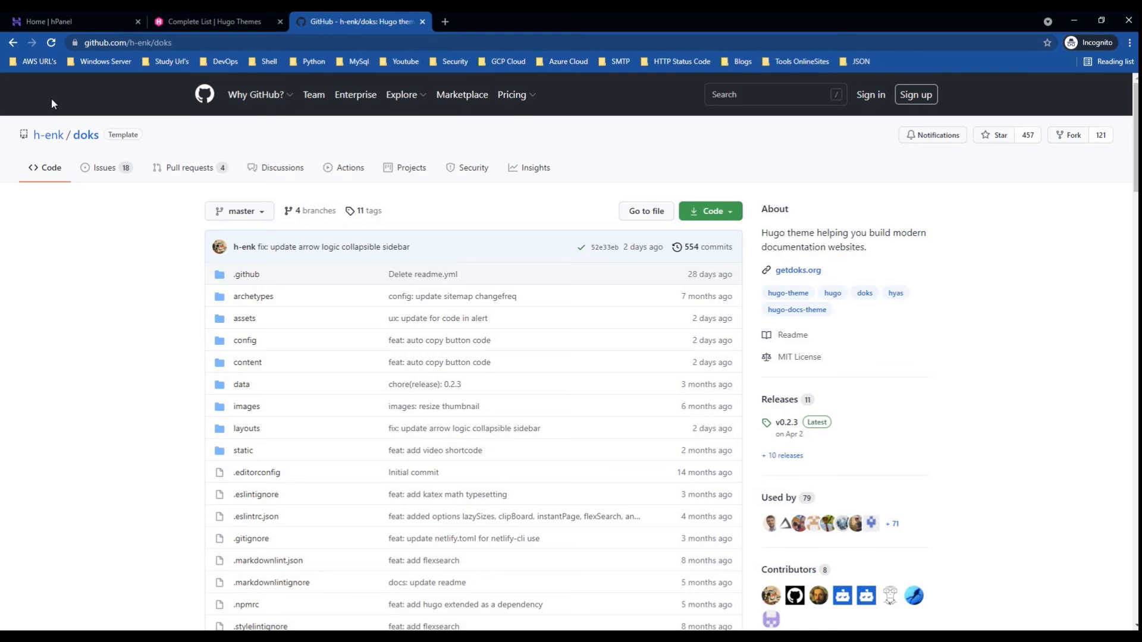
{"action": "left_click", "coordinate": [722, 214]}
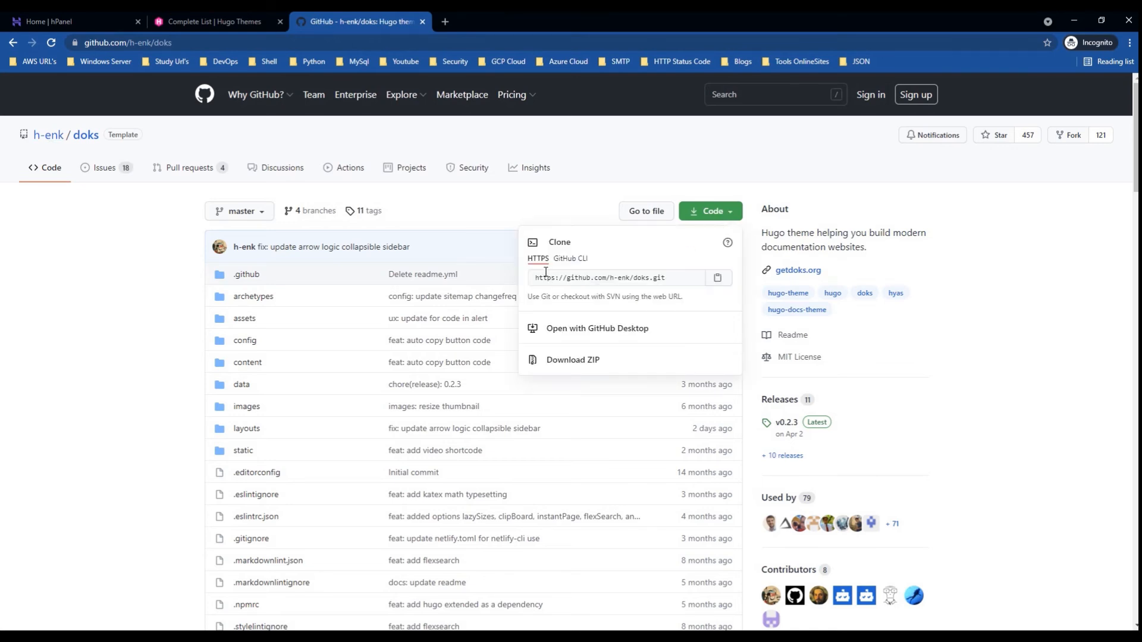
{"action": "left_click", "coordinate": [719, 281]}
{"action": "key", "text": "alt+Tab"}
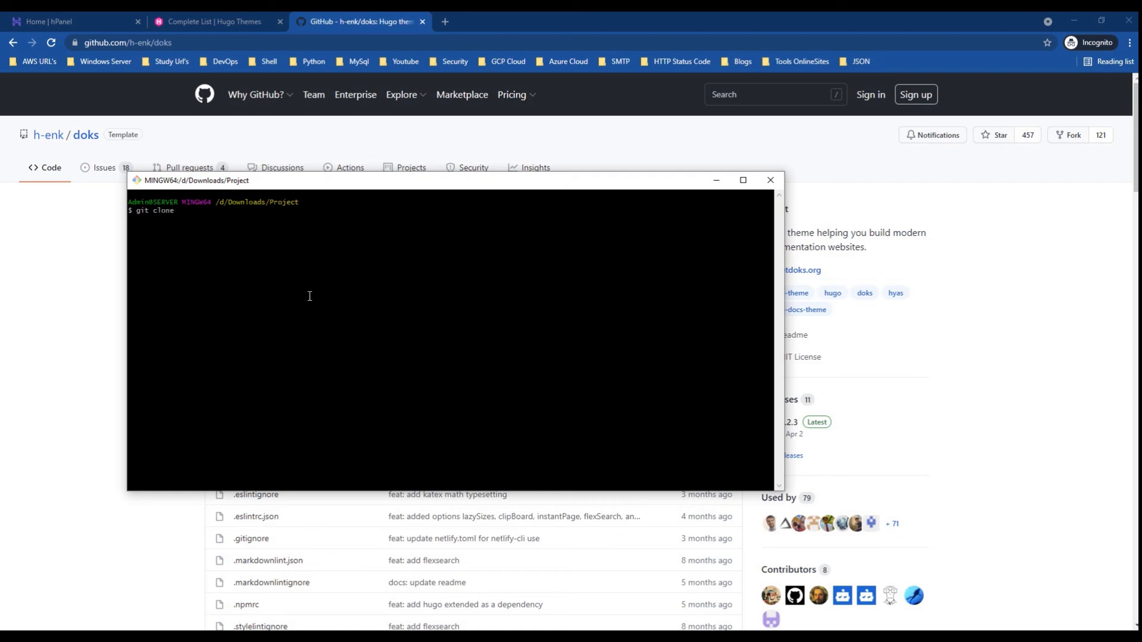
{"action": "right_click", "coordinate": [283, 274]}
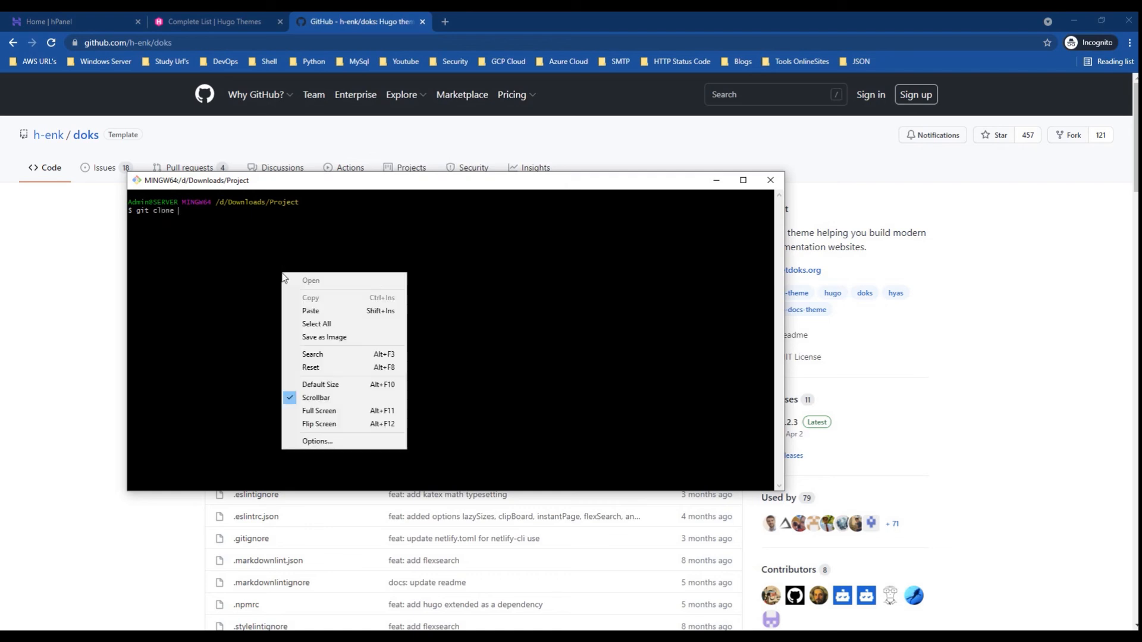
{"action": "left_click", "coordinate": [312, 310]}
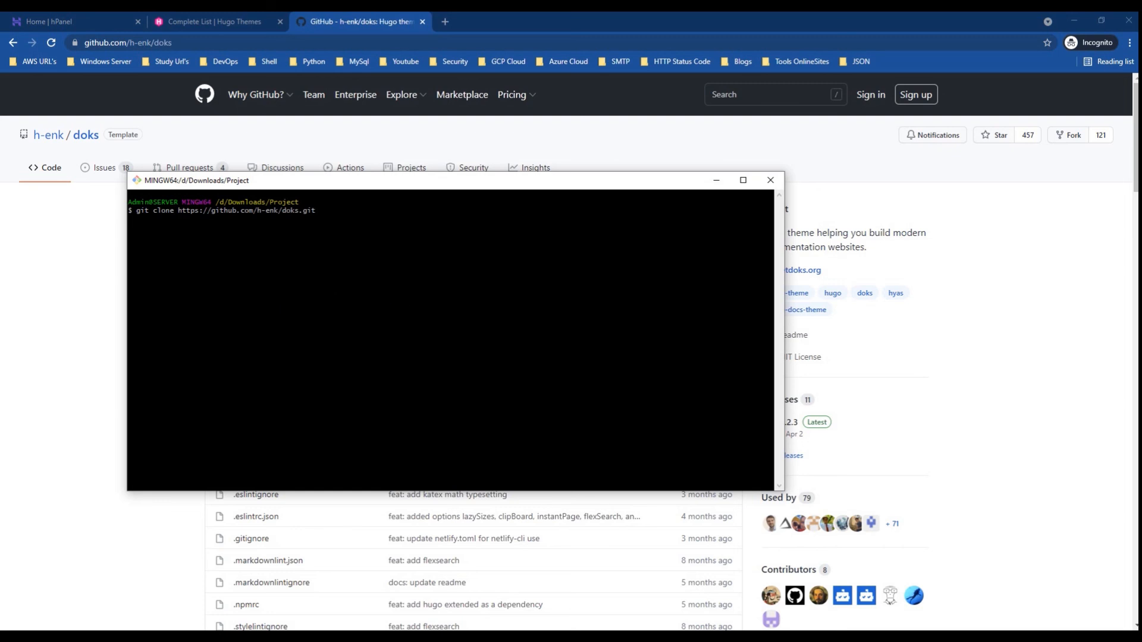
{"action": "key", "text": "Return"}
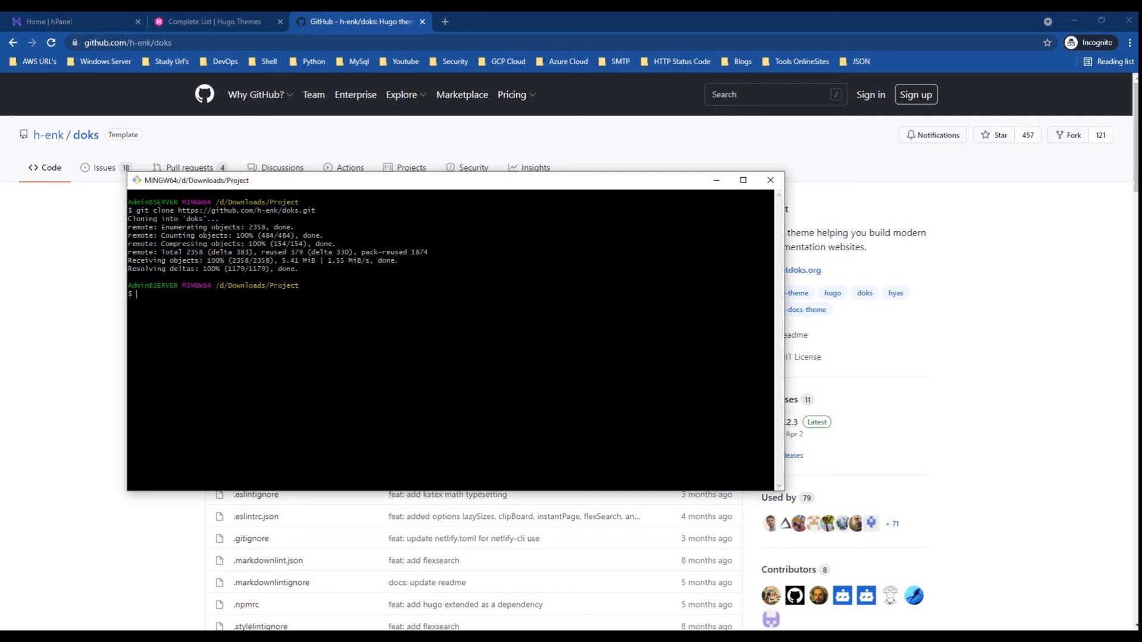
- Check the Project folder in File Explorer for the clone and compare its name with the repository page on GitHub
{"action": "left_click", "coordinate": [157, 639]}
{"action": "left_click", "coordinate": [208, 596]}
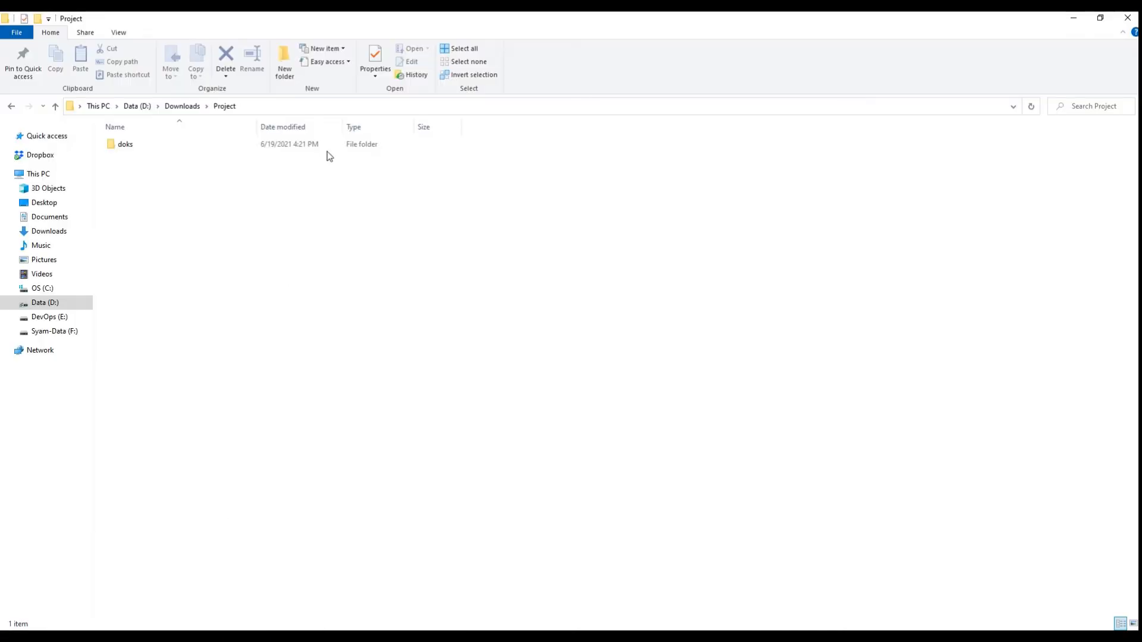
{"action": "mouse_move", "coordinate": [147, 154]}
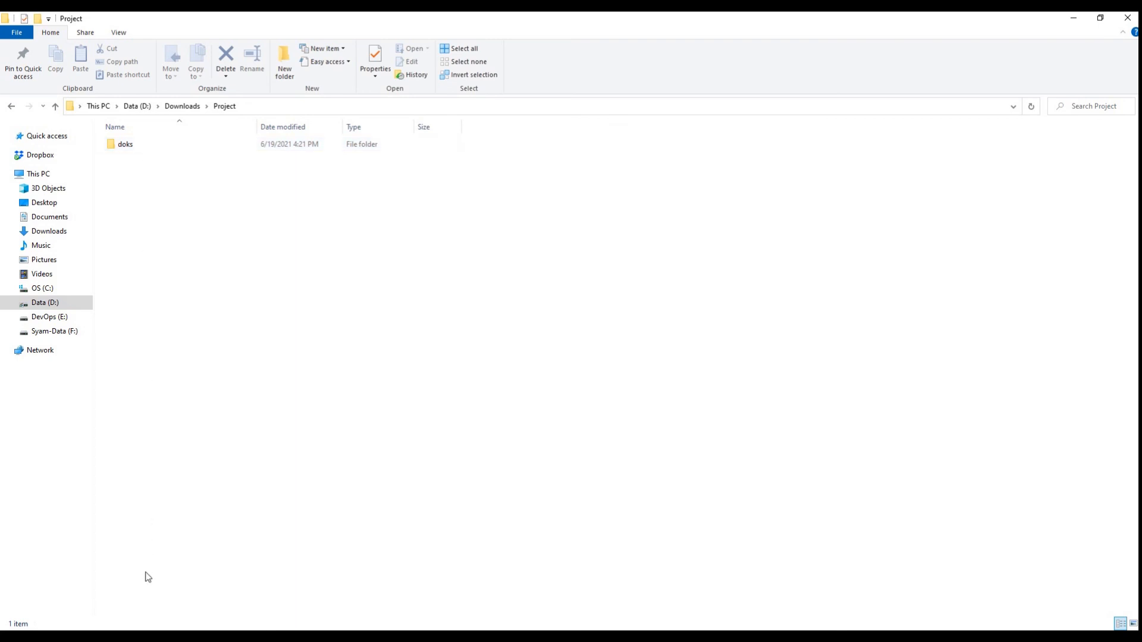
{"action": "left_click", "coordinate": [137, 637]}
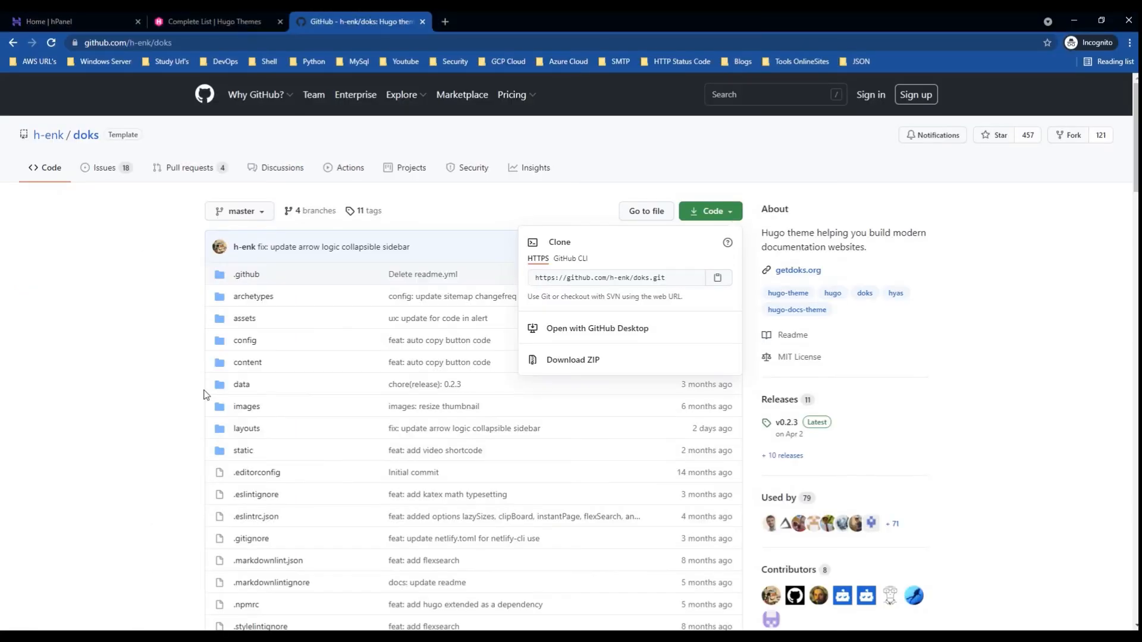
{"action": "left_click", "coordinate": [86, 135]}
- Return to File Explorer and open the cloned doks folder to view its contents
{"action": "key", "text": "alt+Tab"}
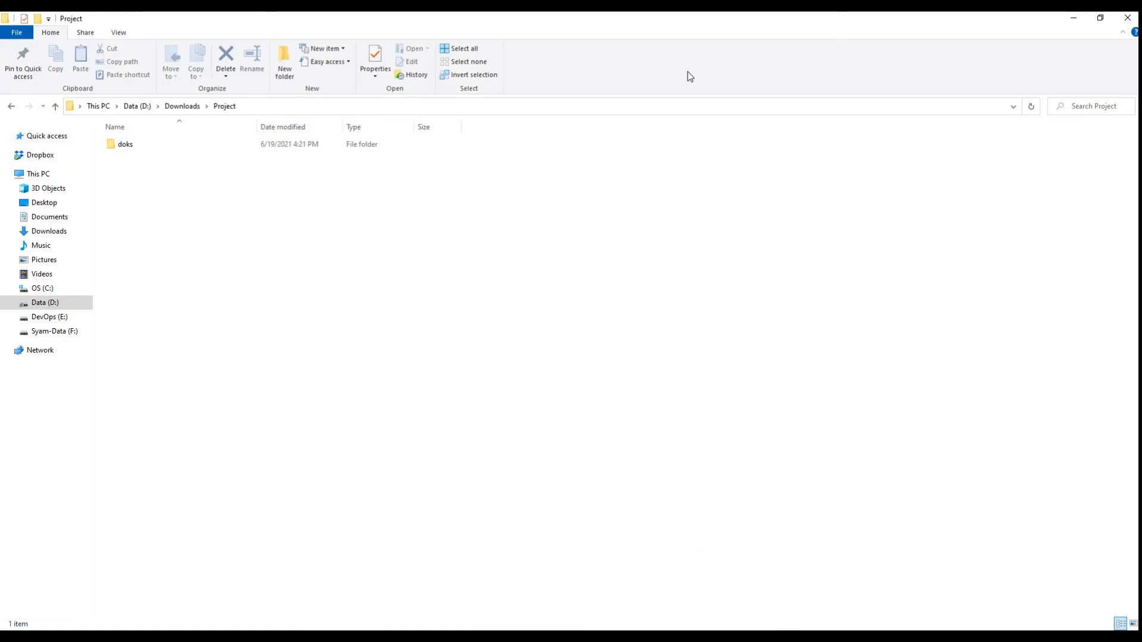
{"action": "left_click", "coordinate": [143, 152]}
{"action": "double_click", "coordinate": [143, 152]}
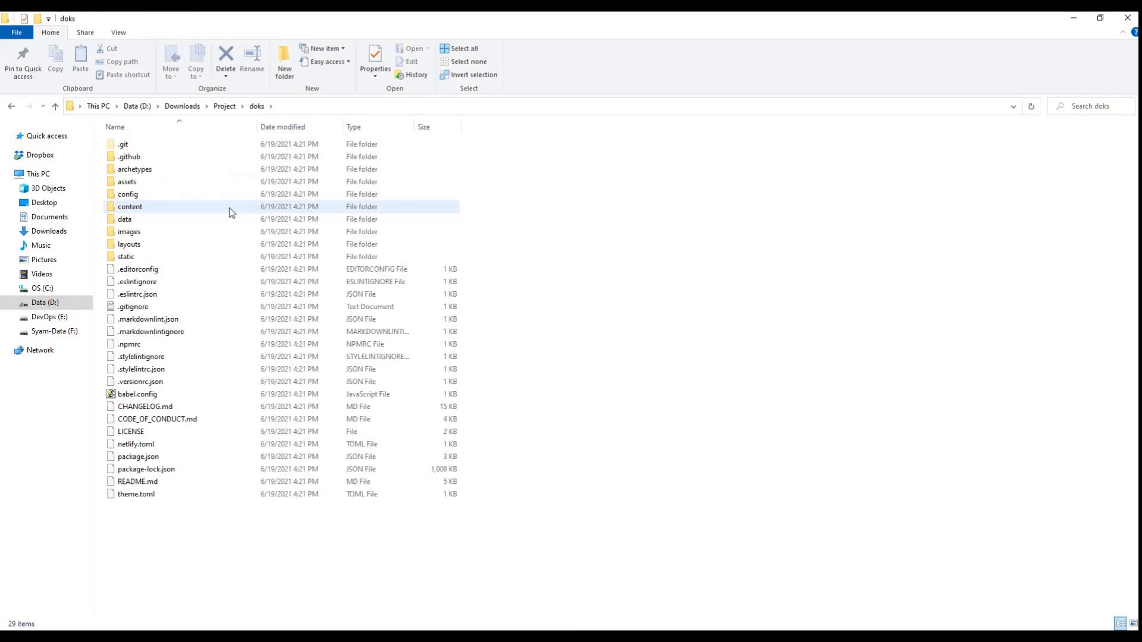